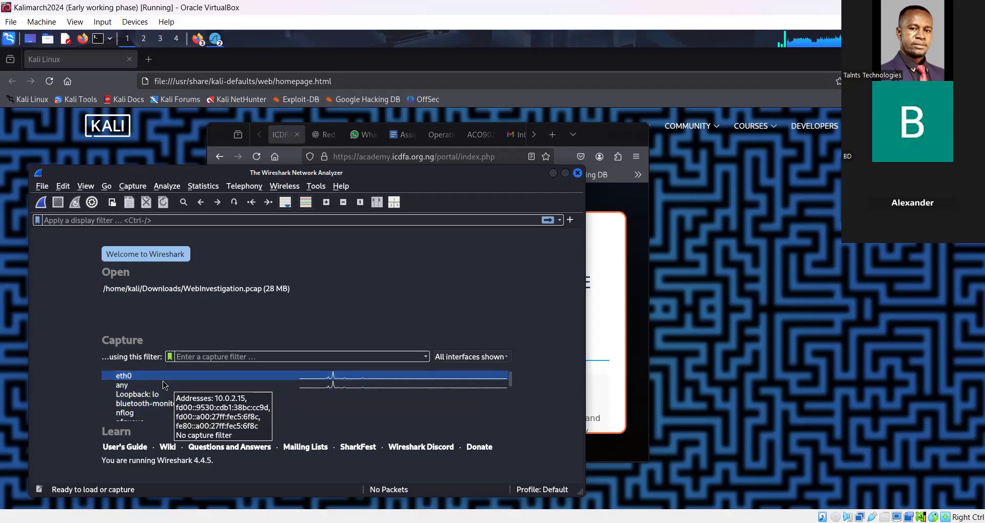
- Start a live packet capture on the eth0 interface
{"action": "left_click", "coordinate": [135, 377]}
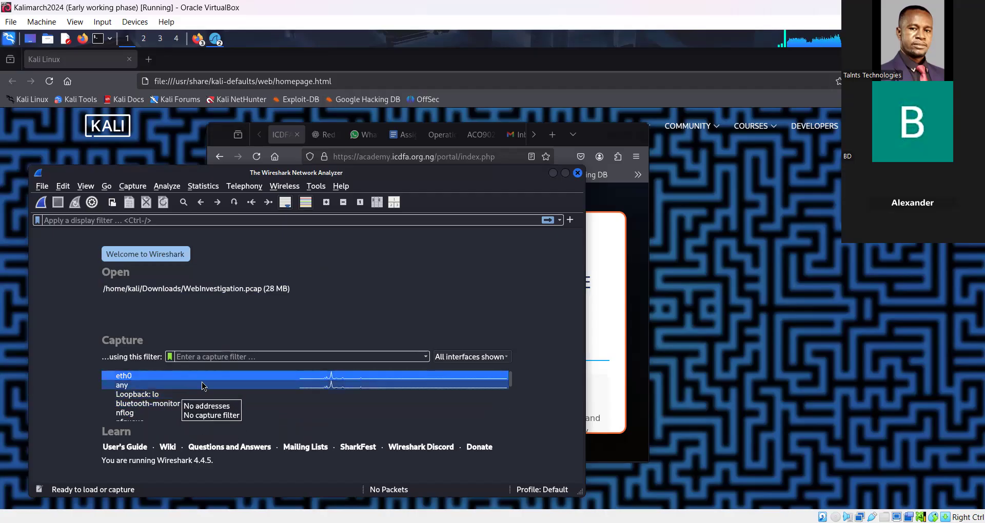
{"action": "double_click", "coordinate": [291, 375]}
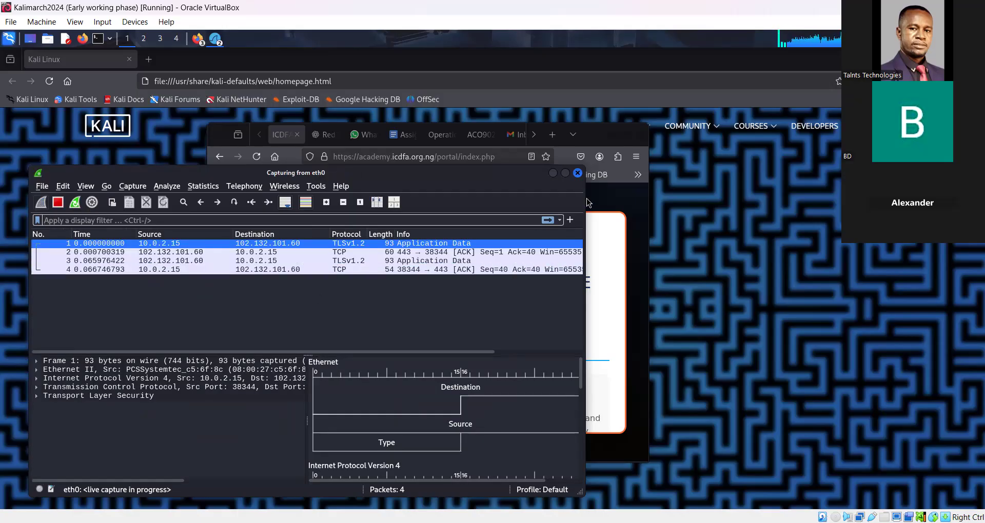
- Switch to Firefox and generate network traffic by loading several open tabs and the Kali Docs bookmark, finishing with a new blank tab
{"action": "left_click", "coordinate": [603, 198]}
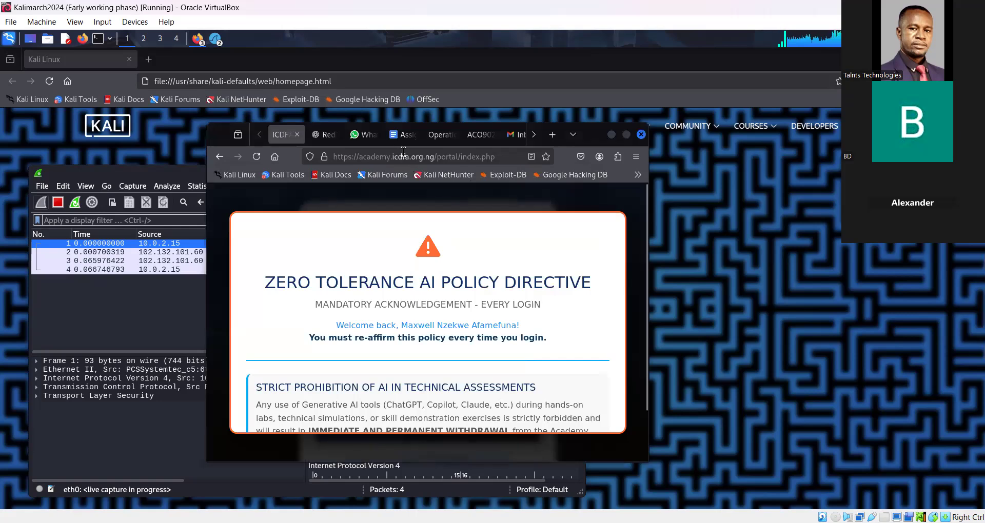
{"action": "left_click", "coordinate": [470, 137]}
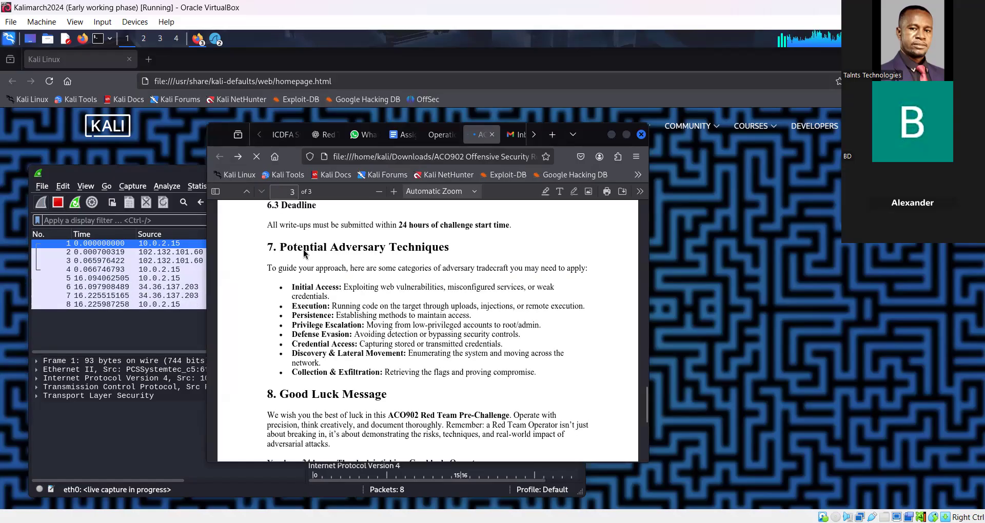
{"action": "left_click", "coordinate": [512, 135]}
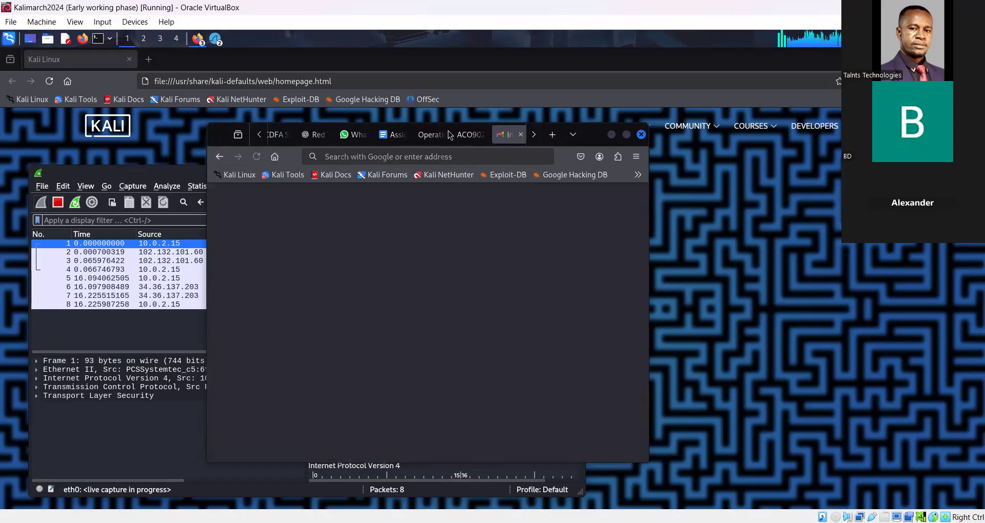
{"action": "left_click", "coordinate": [422, 136]}
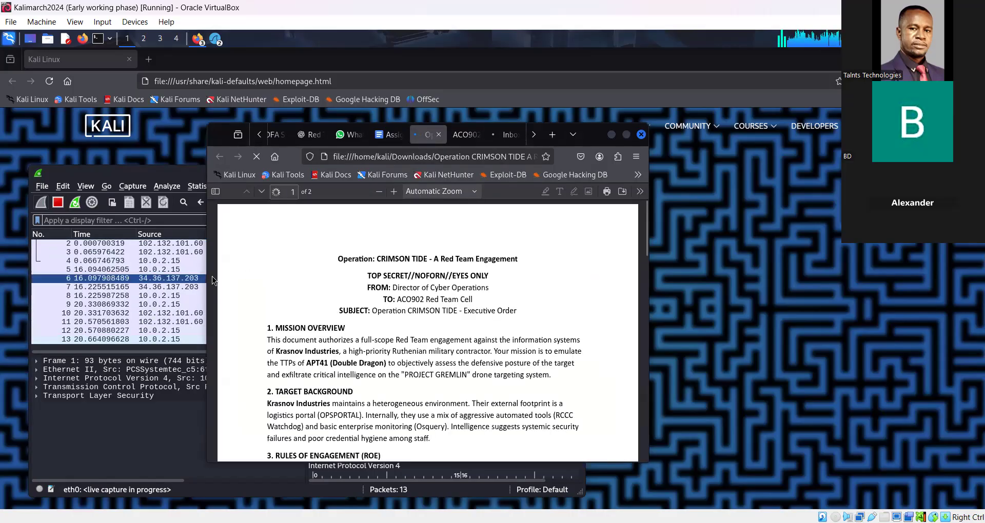
{"action": "left_click", "coordinate": [346, 178]}
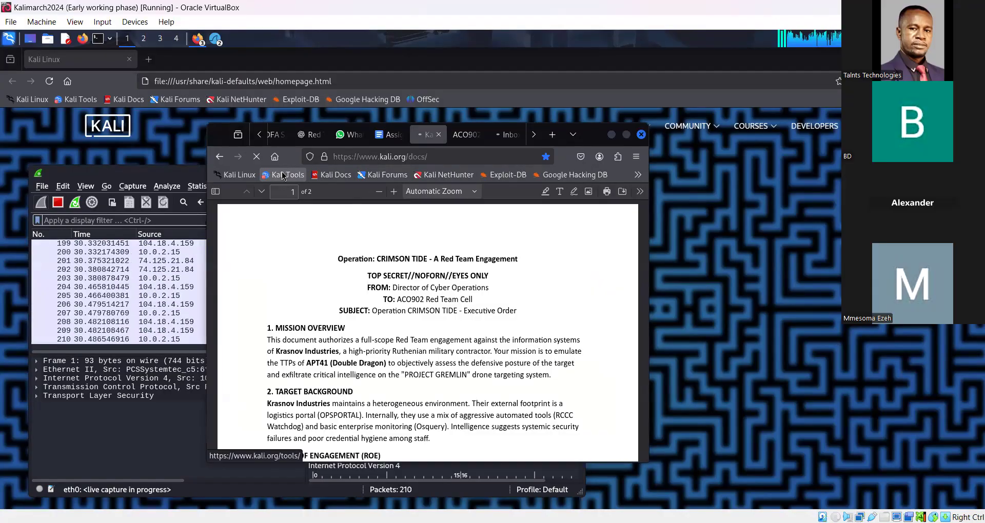
{"action": "left_click", "coordinate": [310, 134]}
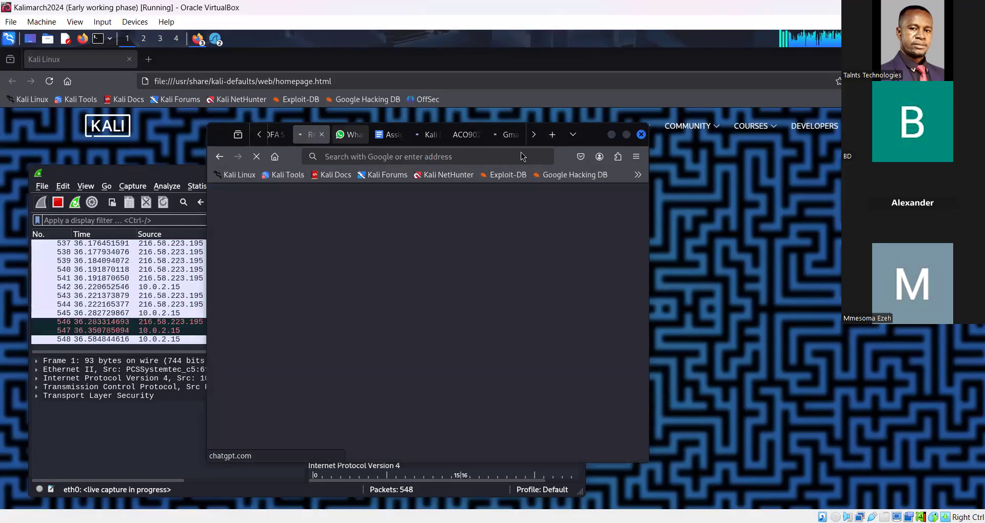
{"action": "left_click", "coordinate": [497, 135]}
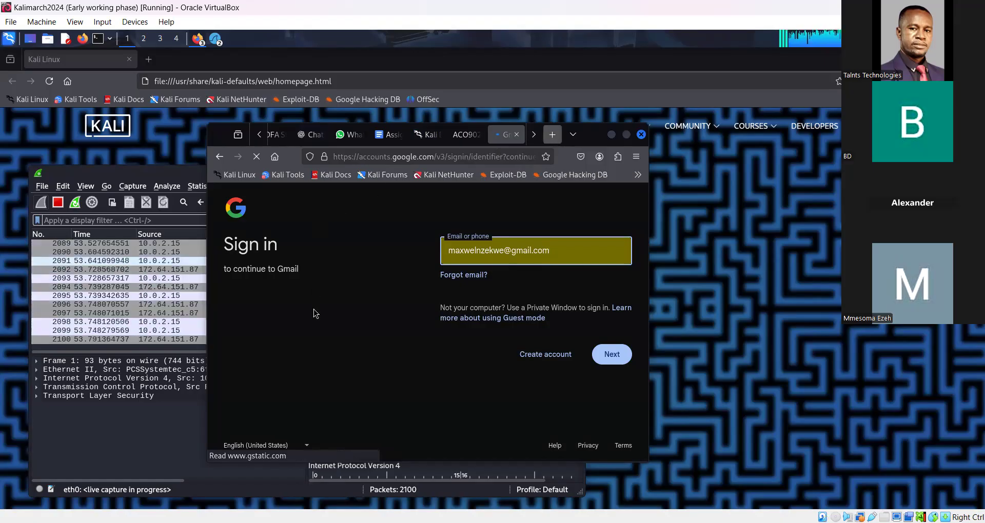
{"action": "key", "text": "ctrl+t"}
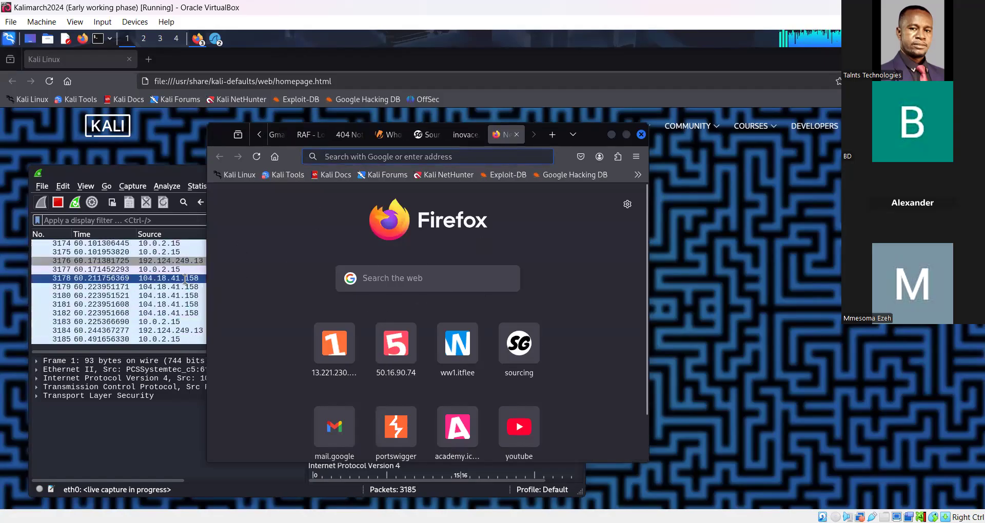
- Return to Wireshark and stop the live capture on eth0
{"action": "left_click", "coordinate": [186, 278]}
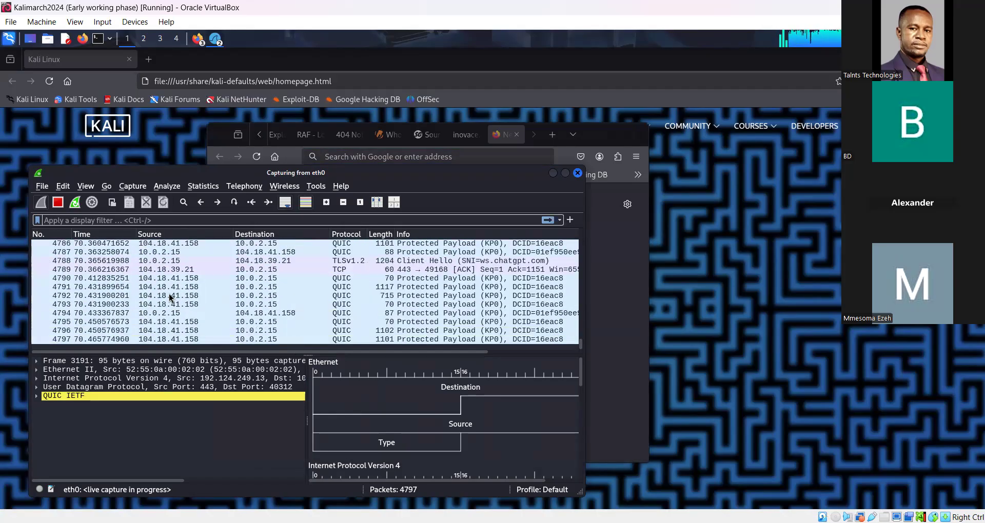
{"action": "left_click", "coordinate": [57, 203]}
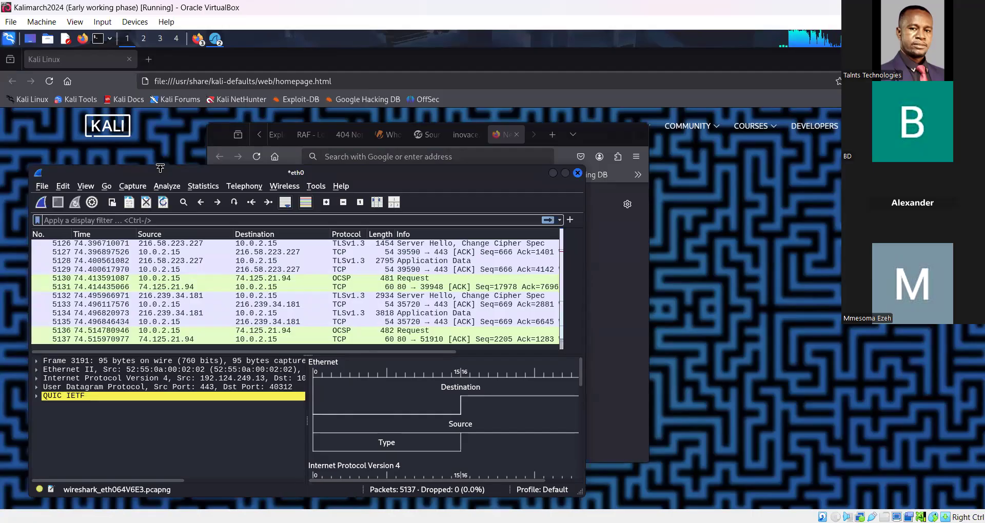
{"action": "left_click_drag", "start_coordinate": [160, 175], "coordinate": [227, 135]}
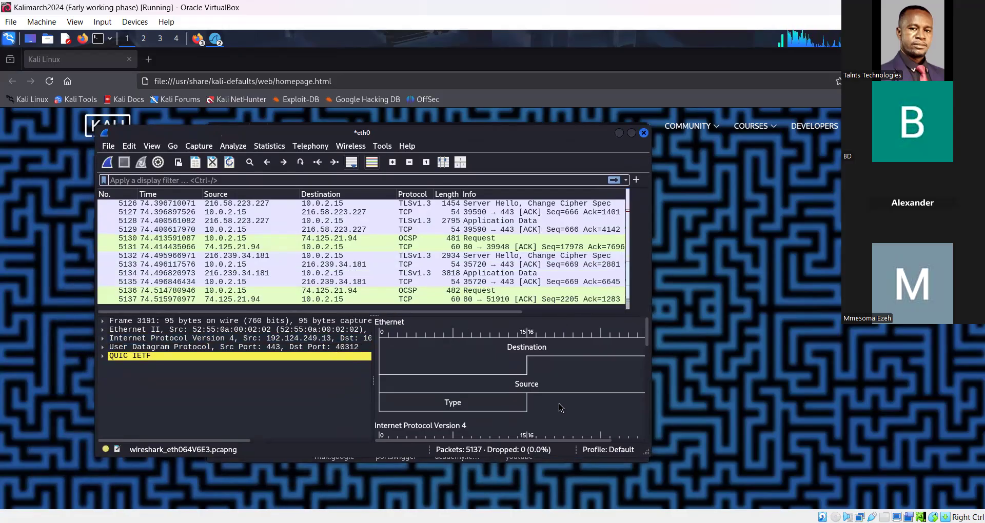
- Examine the Ethernet and Internet Protocol Version 4 header layouts in the packet diagram of the selected QUIC packet
{"action": "scroll", "coordinate": [517, 390], "scroll_direction": "down", "scroll_amount": 4}
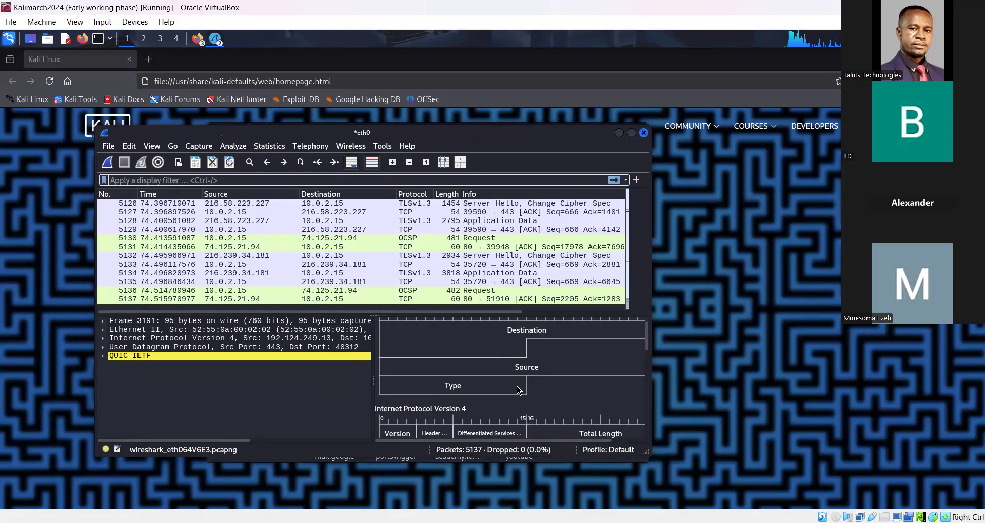
{"action": "scroll", "coordinate": [516, 385], "scroll_direction": "up", "scroll_amount": 4}
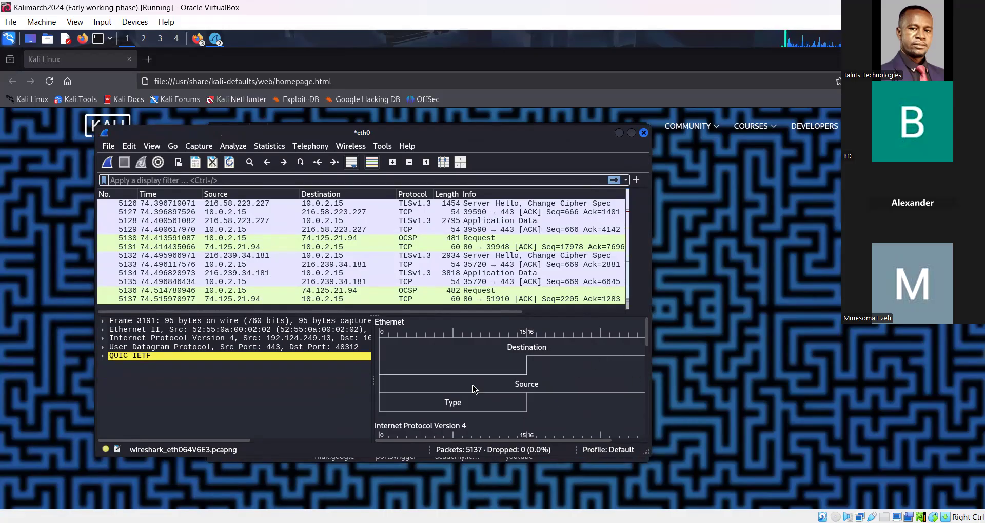
{"action": "scroll", "coordinate": [473, 389], "scroll_direction": "down", "scroll_amount": 4}
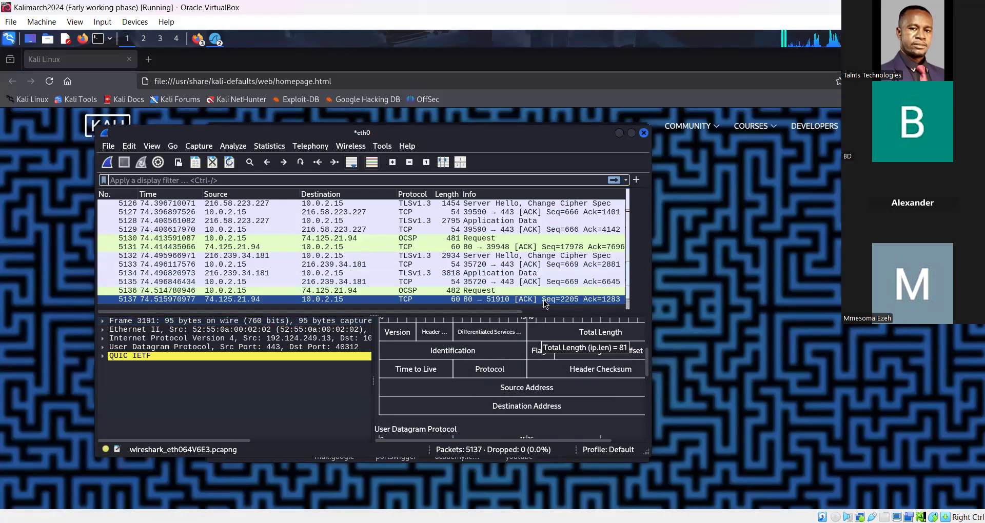
{"action": "left_click", "coordinate": [490, 260]}
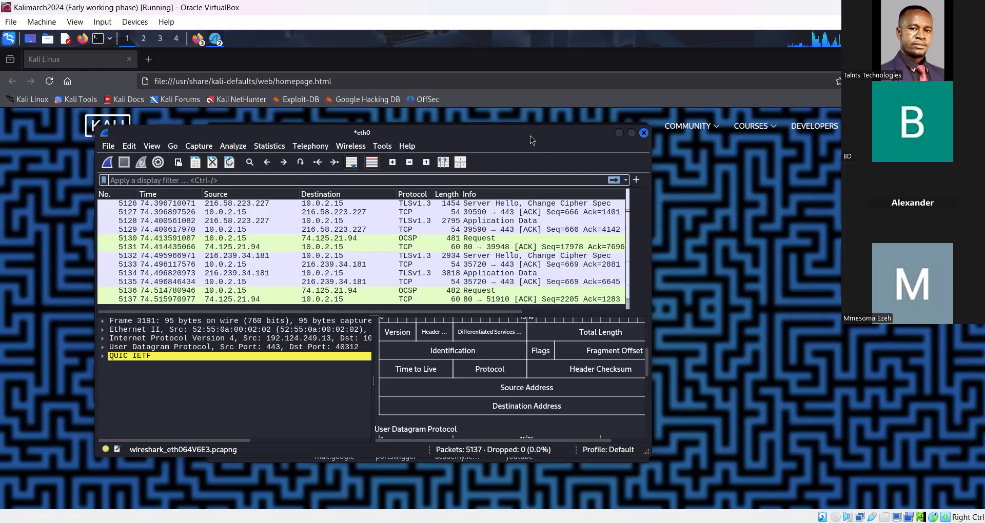
{"action": "left_click_drag", "start_coordinate": [457, 135], "coordinate": [429, 176]}
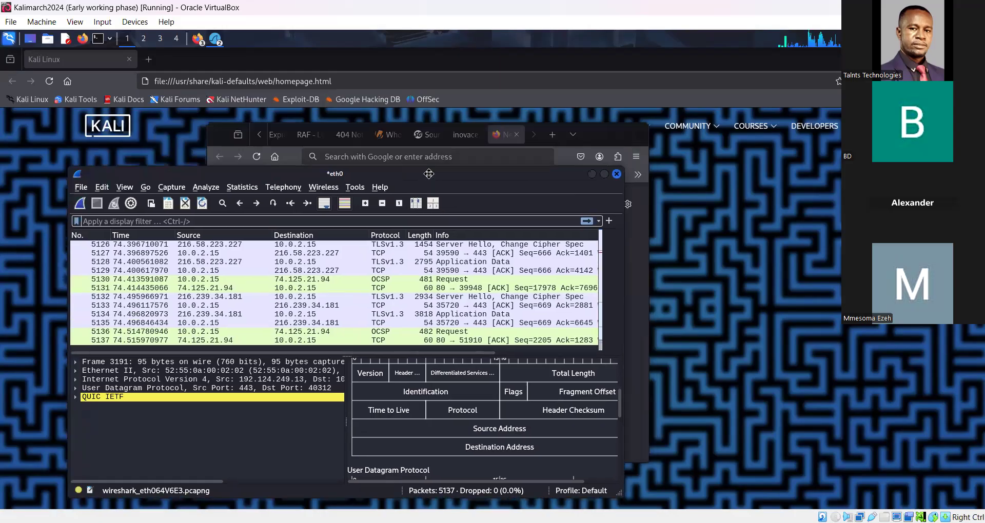
- Inspect TLSv1.3 Application Data packets 5128 and 5134, and review the protocols of the earlier captured packets
{"action": "left_click", "coordinate": [244, 263]}
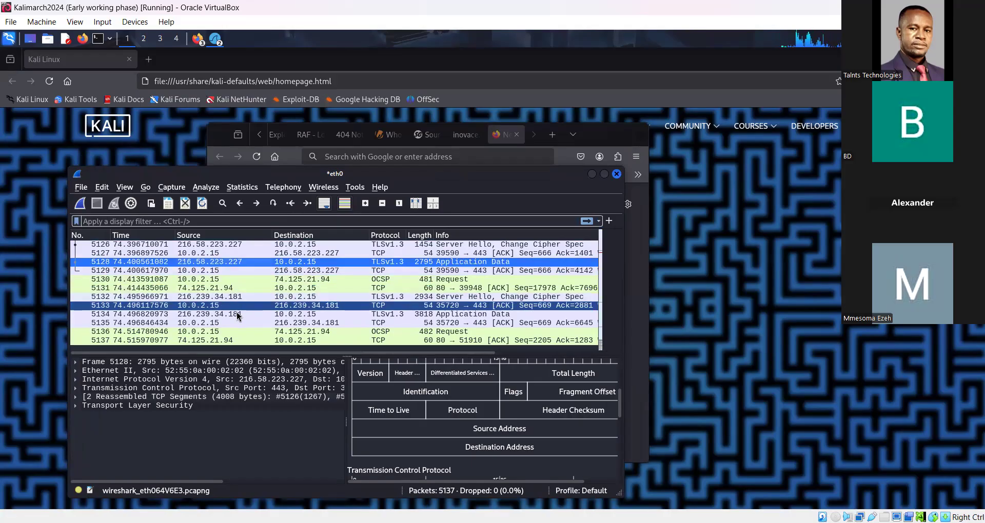
{"action": "left_click", "coordinate": [322, 316]}
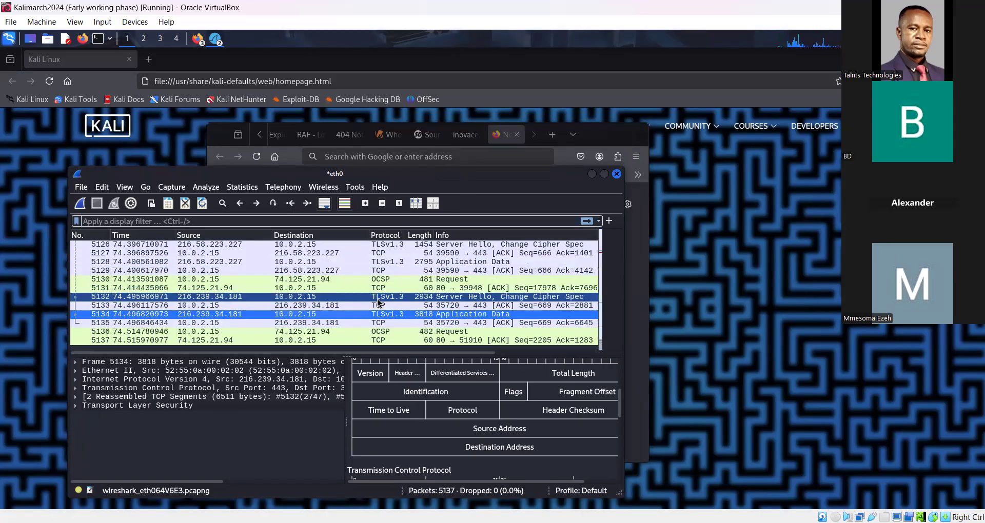
{"action": "scroll", "coordinate": [378, 303], "scroll_direction": "up", "scroll_amount": 7}
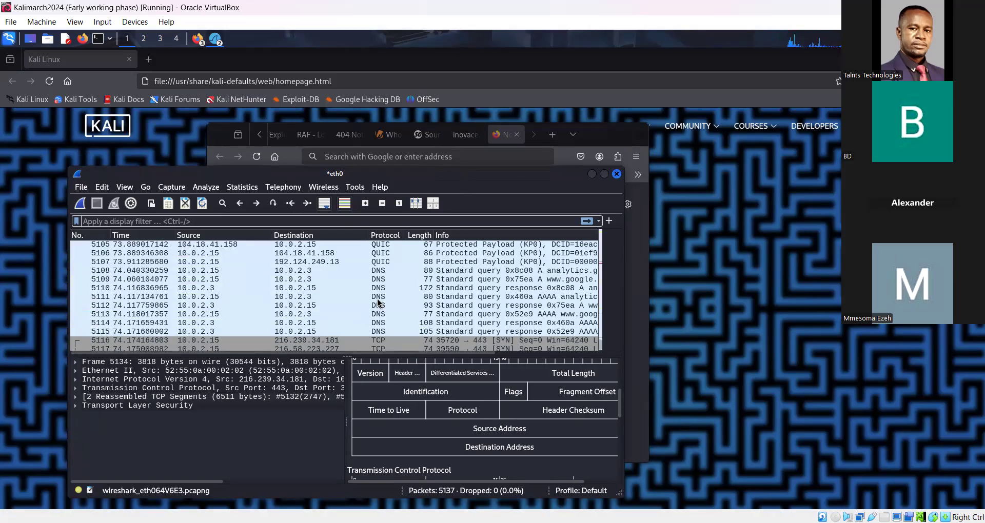
{"action": "scroll", "coordinate": [378, 303], "scroll_direction": "up", "scroll_amount": 5}
{"action": "scroll", "coordinate": [378, 303], "scroll_direction": "up", "scroll_amount": 16}
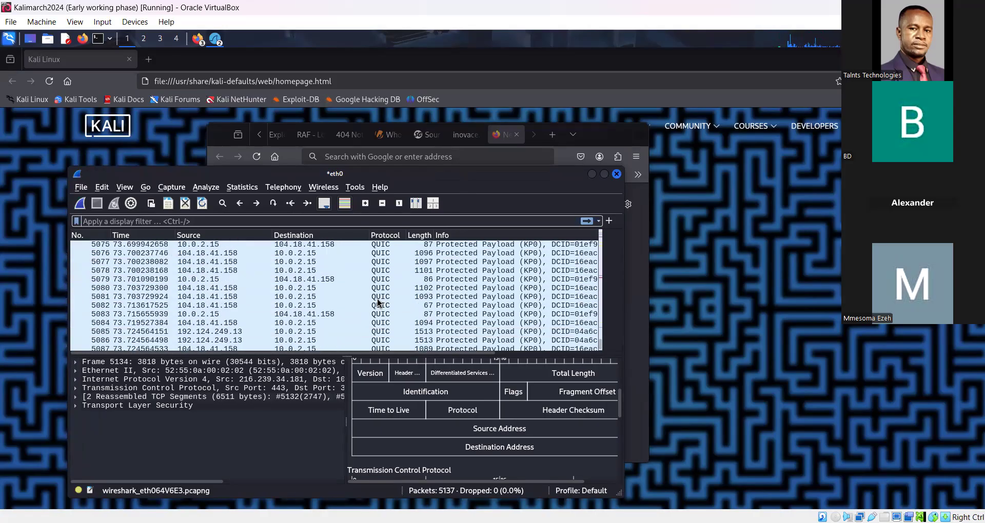
{"action": "scroll", "coordinate": [378, 302], "scroll_direction": "up", "scroll_amount": 4}
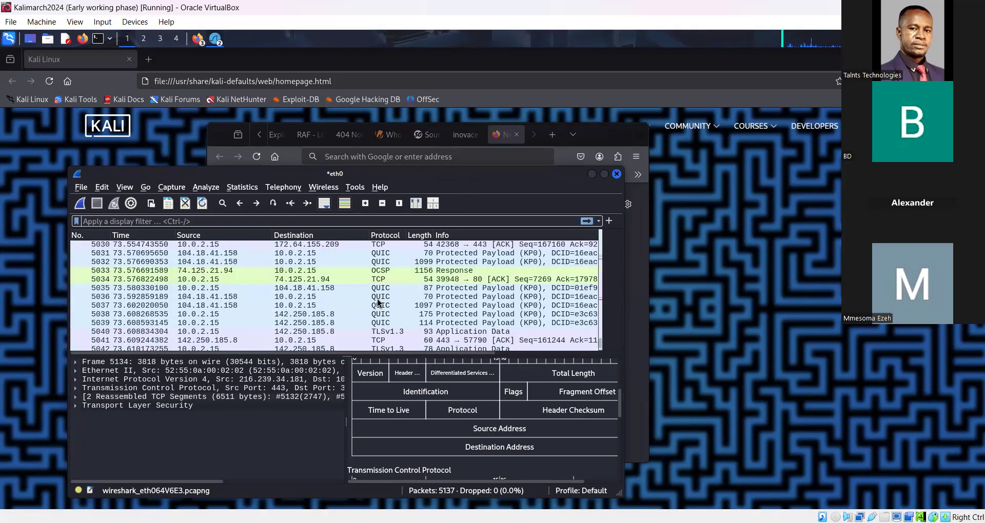
{"action": "left_click", "coordinate": [380, 305]}
{"action": "scroll", "coordinate": [380, 307], "scroll_direction": "up", "scroll_amount": 13}
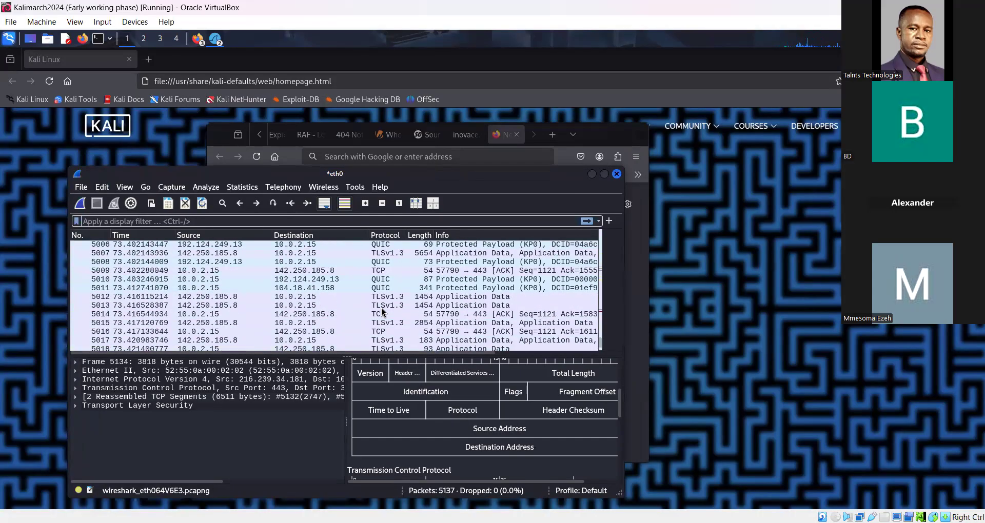
{"action": "scroll", "coordinate": [380, 308], "scroll_direction": "up", "scroll_amount": 16}
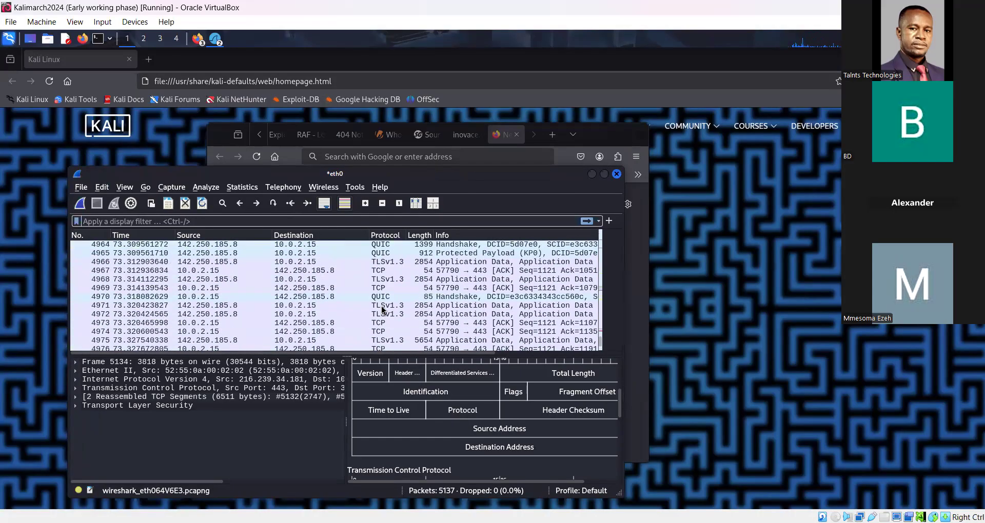
{"action": "scroll", "coordinate": [381, 306], "scroll_direction": "up", "scroll_amount": 2}
{"action": "scroll", "coordinate": [385, 303], "scroll_direction": "down", "scroll_amount": 1}
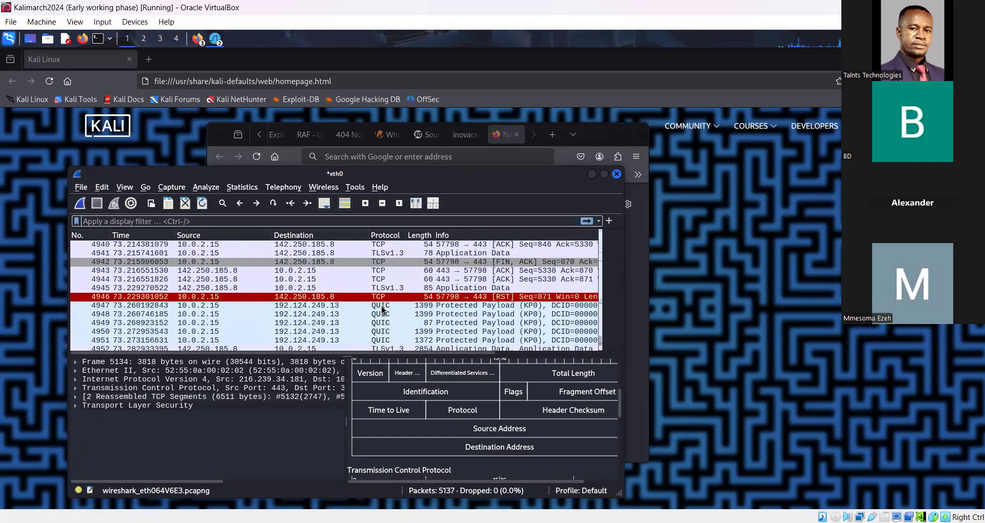
- Select TCP RST packet 4946 to view its protocol details
{"action": "left_click", "coordinate": [395, 296]}
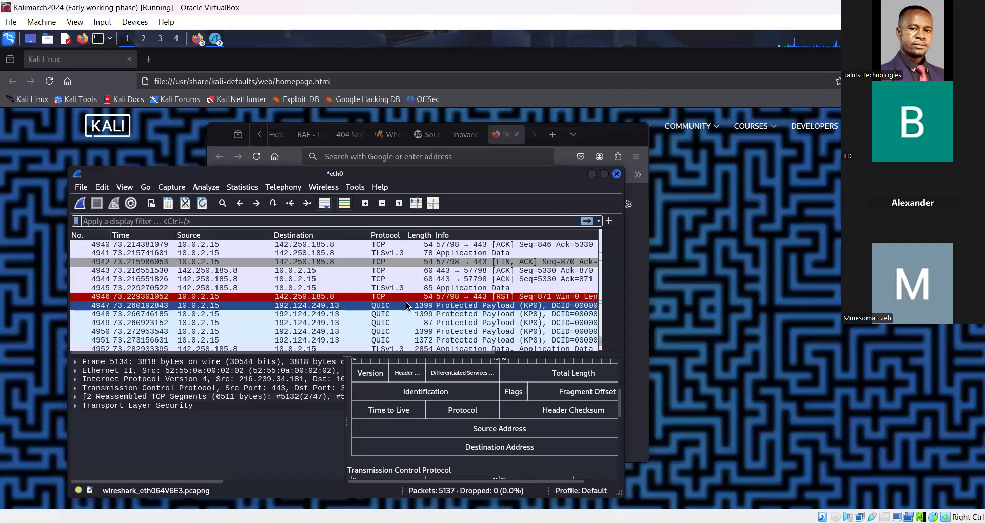
{"action": "left_click", "coordinate": [403, 297]}
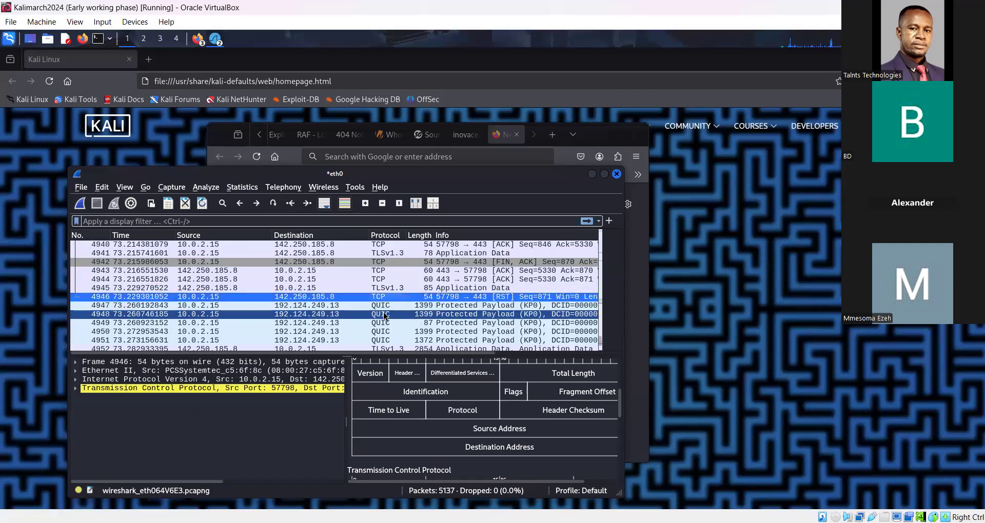
{"action": "left_click", "coordinate": [387, 313]}
{"action": "left_click", "coordinate": [386, 297]}
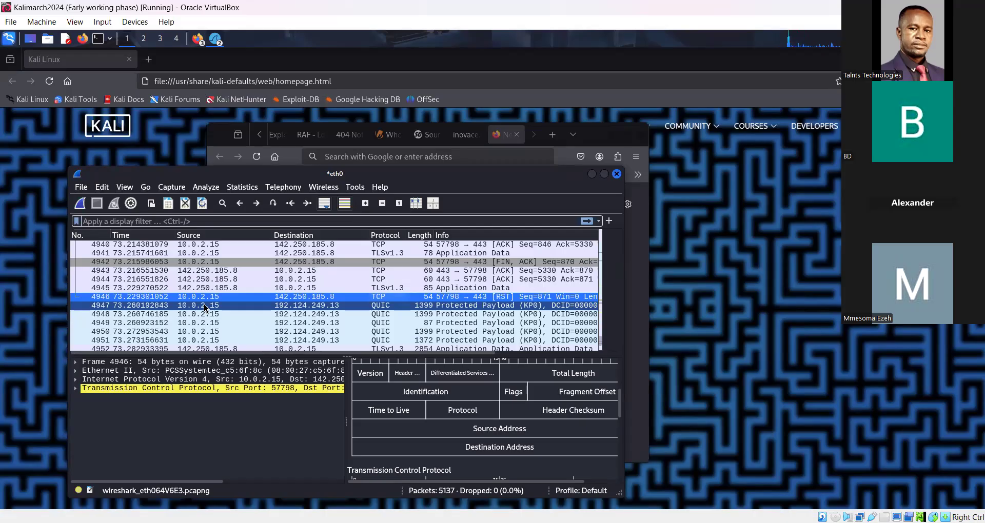
{"action": "key", "text": "super"}
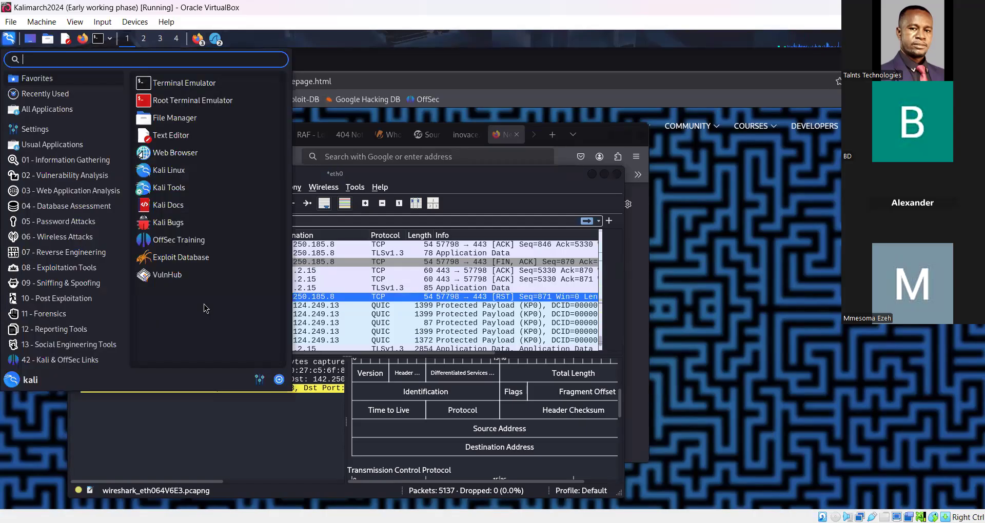
{"action": "type", "text": "cmd"}
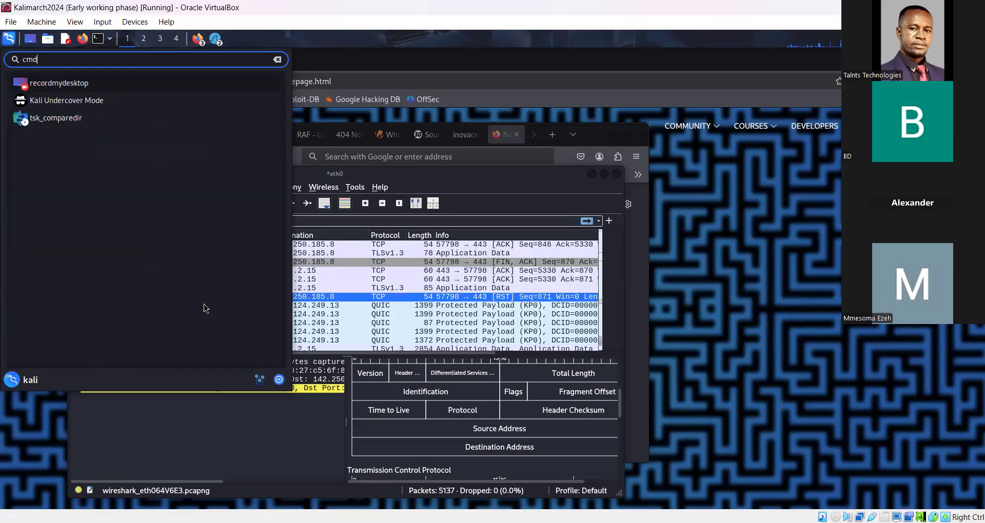
{"action": "key", "text": "BackSpace"}
{"action": "key", "text": "BackSpace"}
{"action": "key", "text": "BackSpace"}
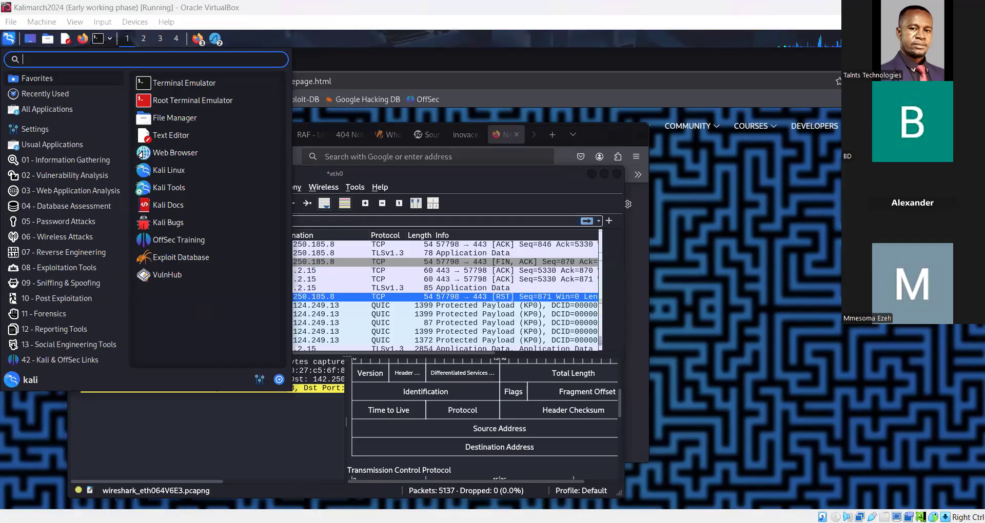
{"action": "left_click", "coordinate": [565, 190]}
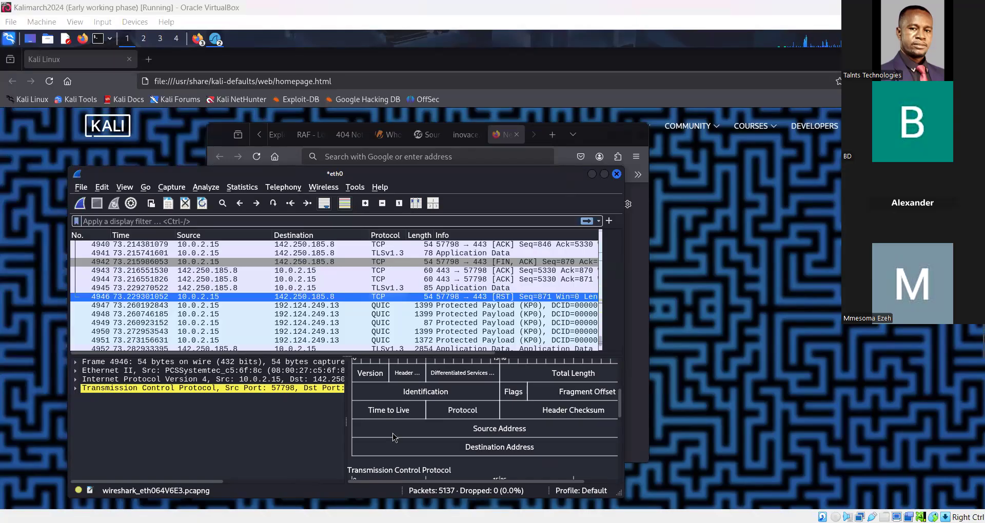
- Show the Fragment Offset field of packet 4946's IPv4 header and review the packets captured before it
{"action": "mouse_move", "coordinate": [394, 437]}
{"action": "left_click", "coordinate": [559, 393]}
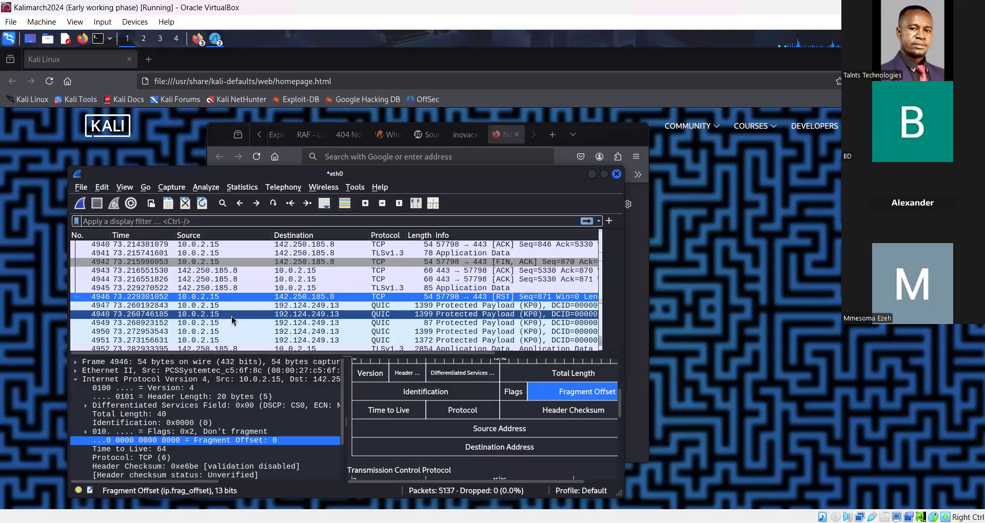
{"action": "scroll", "coordinate": [233, 317], "scroll_direction": "up", "scroll_amount": 8}
{"action": "scroll", "coordinate": [235, 318], "scroll_direction": "up", "scroll_amount": 9}
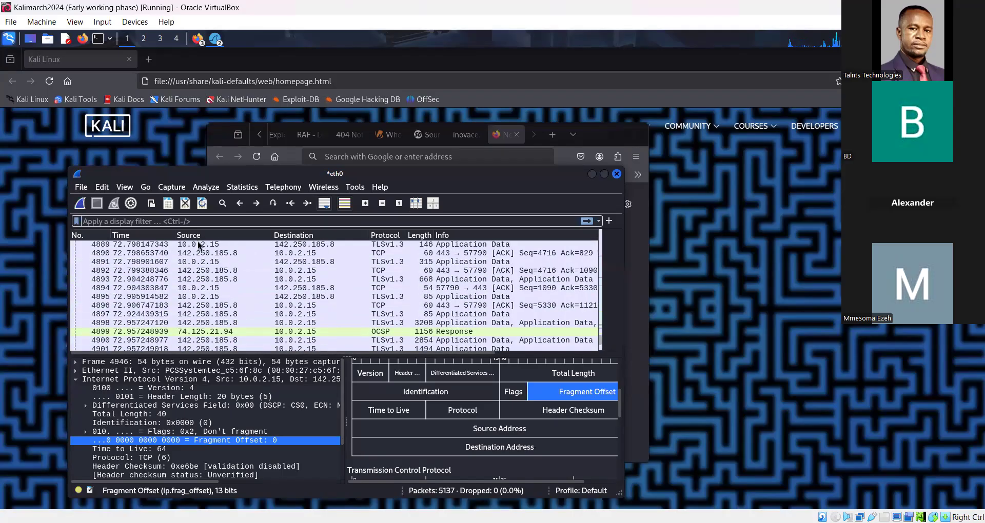
- Select TLSv1.3 packet 4891 and filter the capture to its Ethernet conversation
{"action": "left_click", "coordinate": [202, 271]}
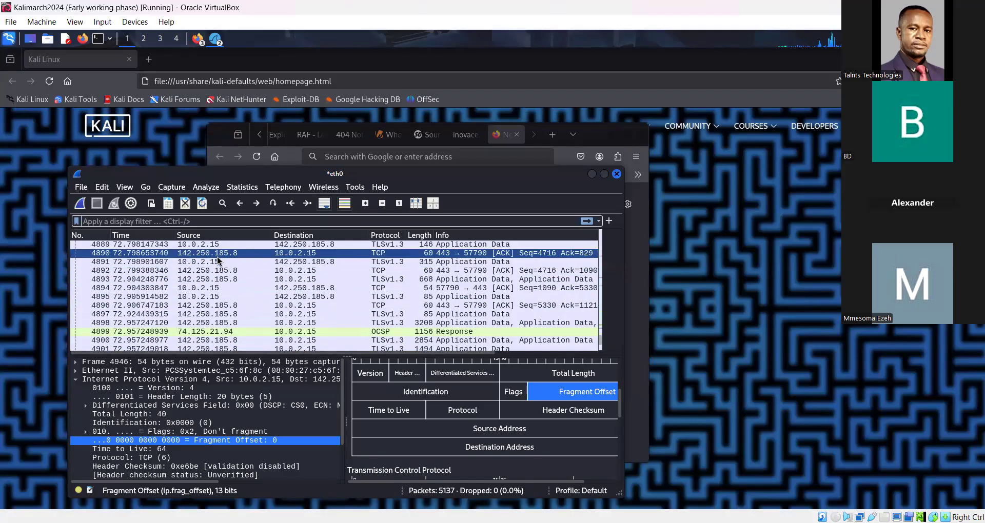
{"action": "left_click", "coordinate": [209, 263]}
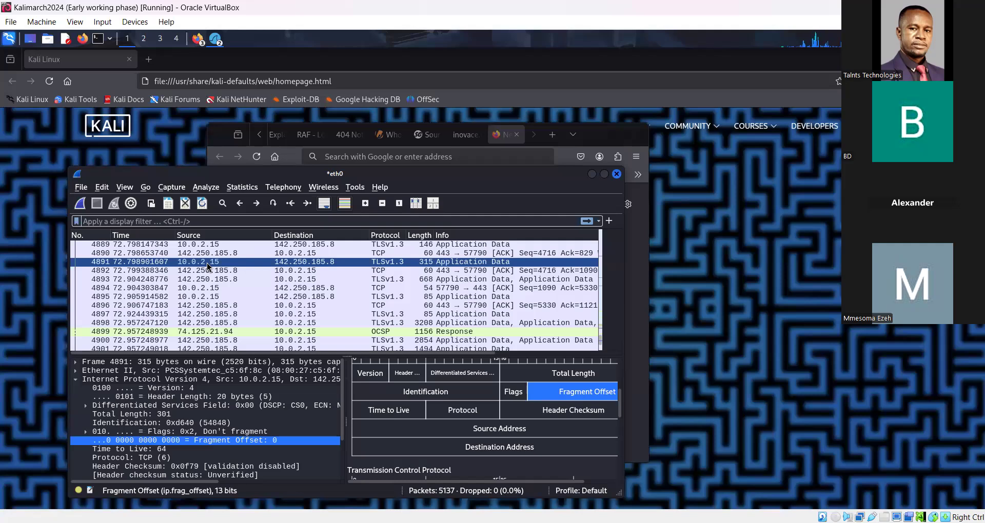
{"action": "right_click", "coordinate": [209, 265]}
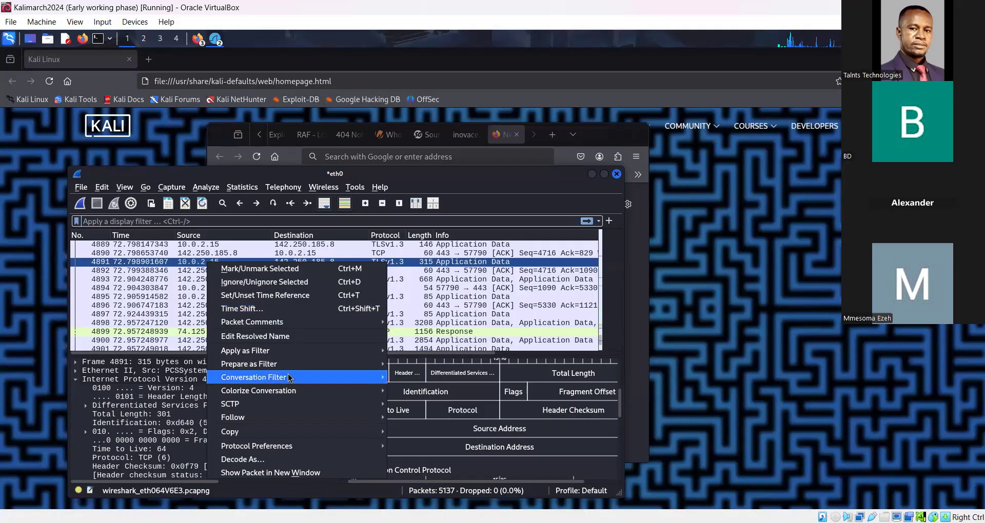
{"action": "mouse_move", "coordinate": [327, 382]}
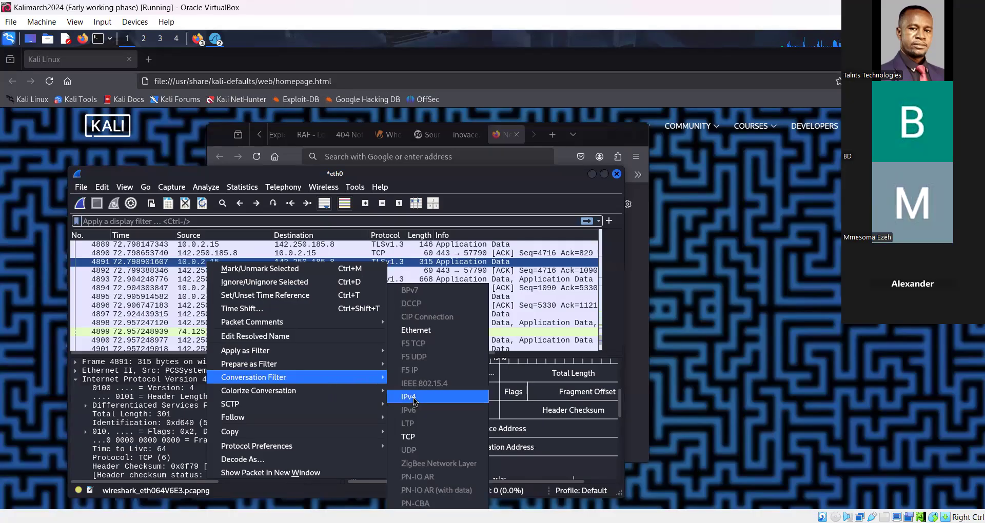
{"action": "left_click", "coordinate": [422, 331]}
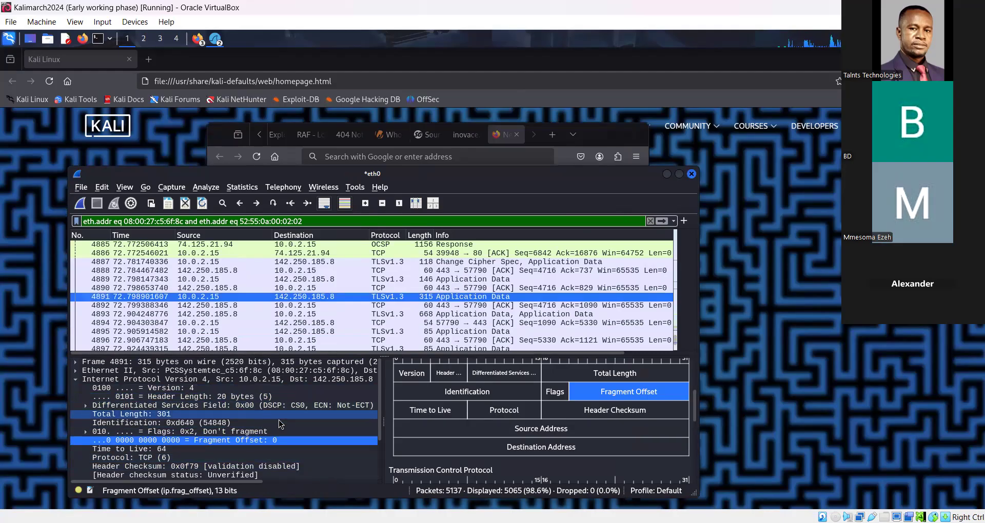
- Review the IPv4 header fields of packet 4891 and highlight its Differentiated Services Field
{"action": "scroll", "coordinate": [267, 418], "scroll_direction": "down", "scroll_amount": 2}
{"action": "scroll", "coordinate": [215, 405], "scroll_direction": "up", "scroll_amount": 2}
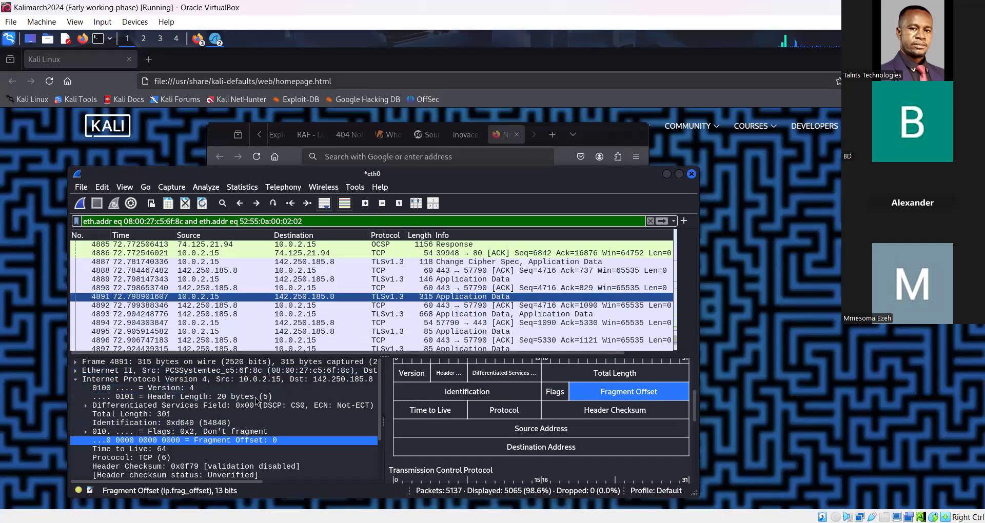
{"action": "scroll", "coordinate": [236, 436], "scroll_direction": "down", "scroll_amount": 2}
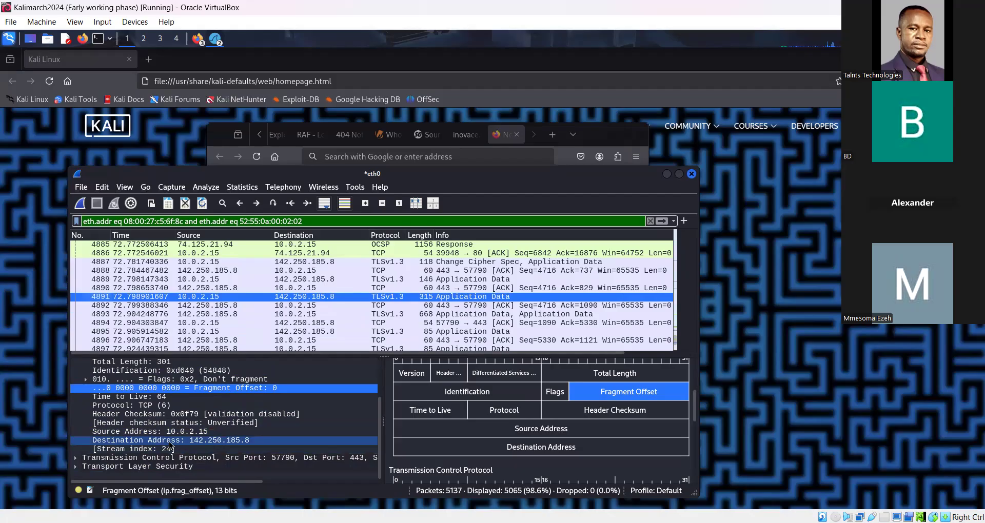
{"action": "scroll", "coordinate": [170, 446], "scroll_direction": "up", "scroll_amount": 2}
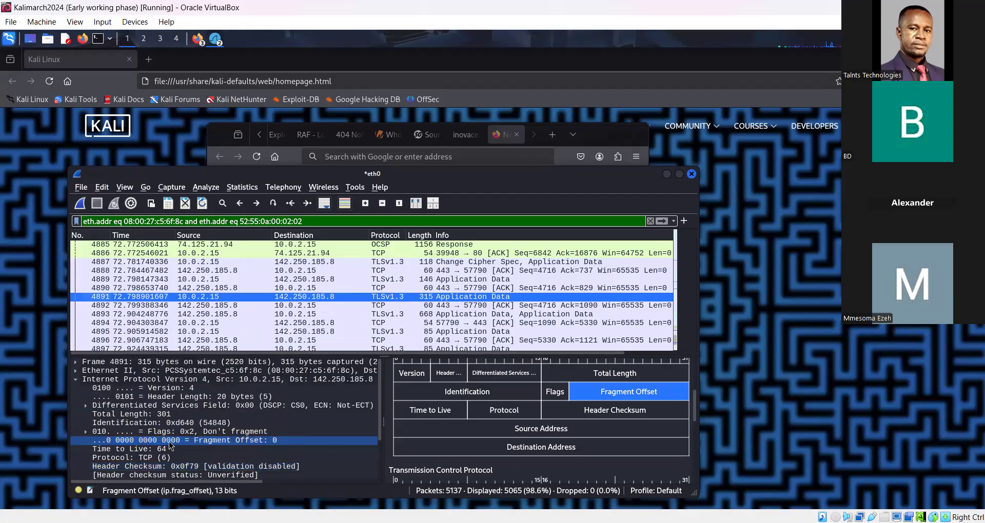
{"action": "left_click", "coordinate": [274, 410]}
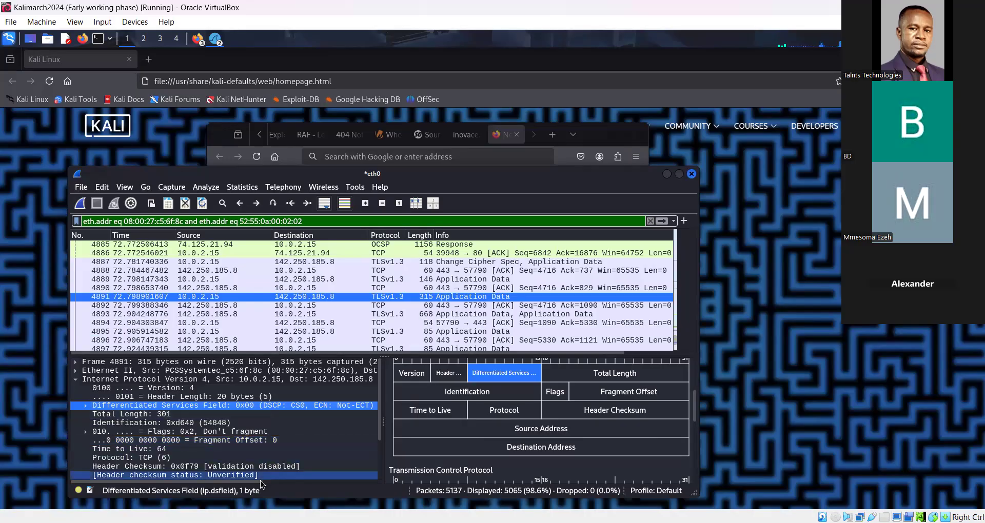
{"action": "left_click", "coordinate": [102, 187]}
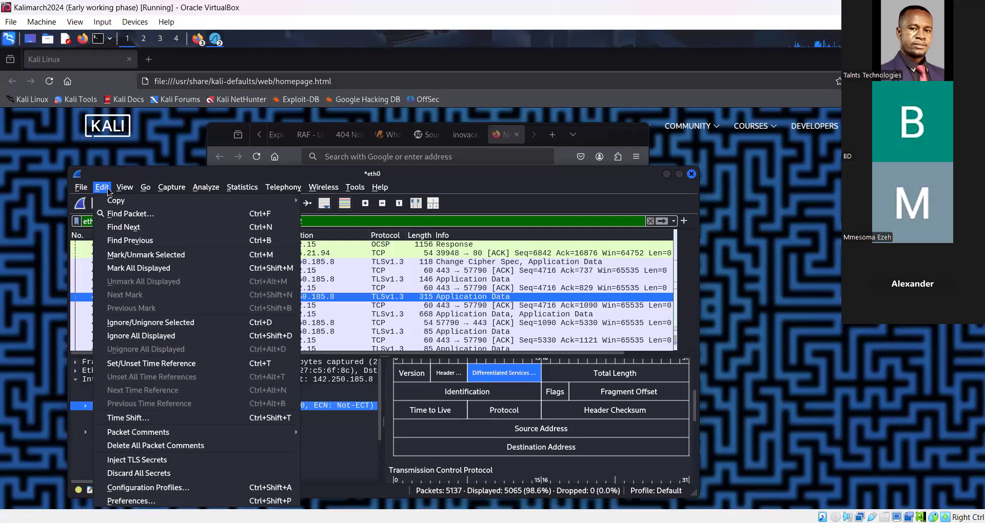
{"action": "left_click", "coordinate": [411, 323]}
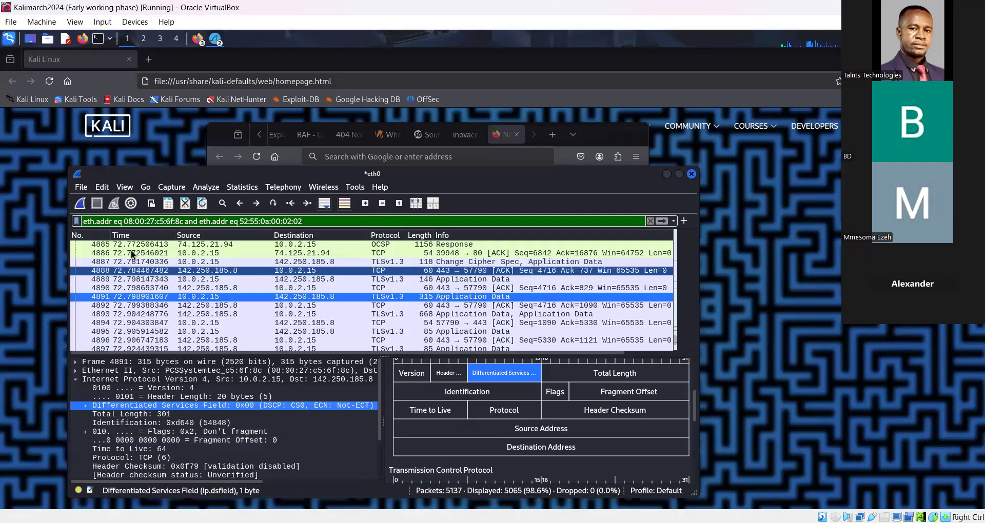
{"action": "left_click", "coordinate": [88, 191]}
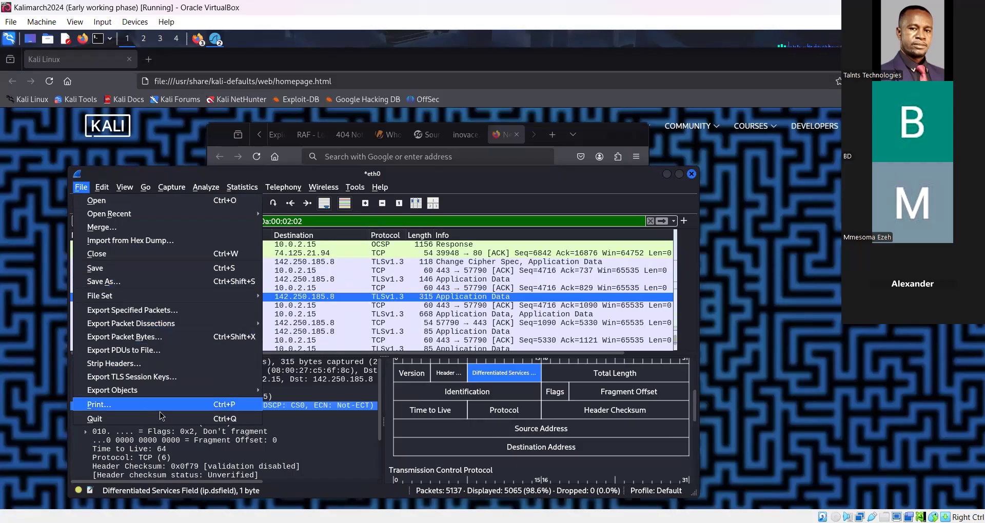
{"action": "left_click", "coordinate": [93, 185]}
{"action": "left_click", "coordinate": [106, 188]}
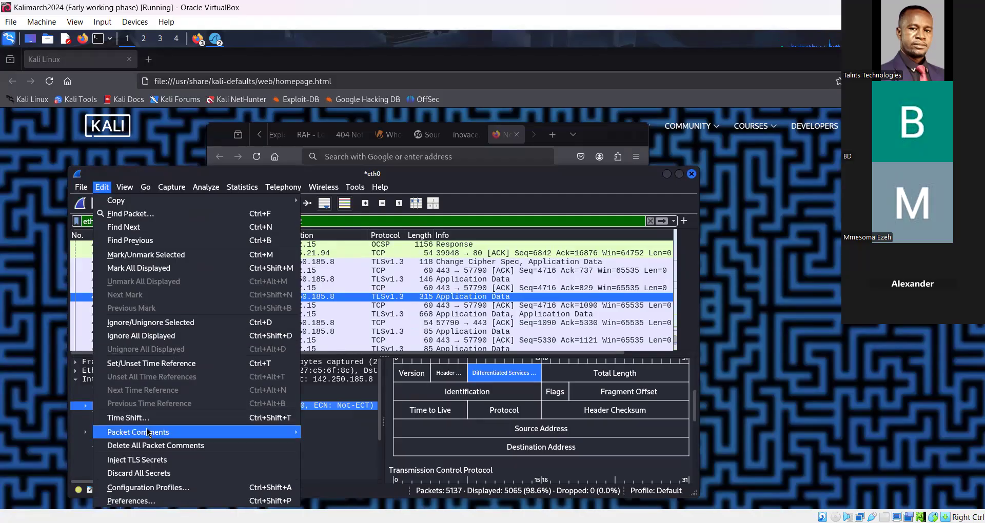
{"action": "mouse_move", "coordinate": [149, 432]}
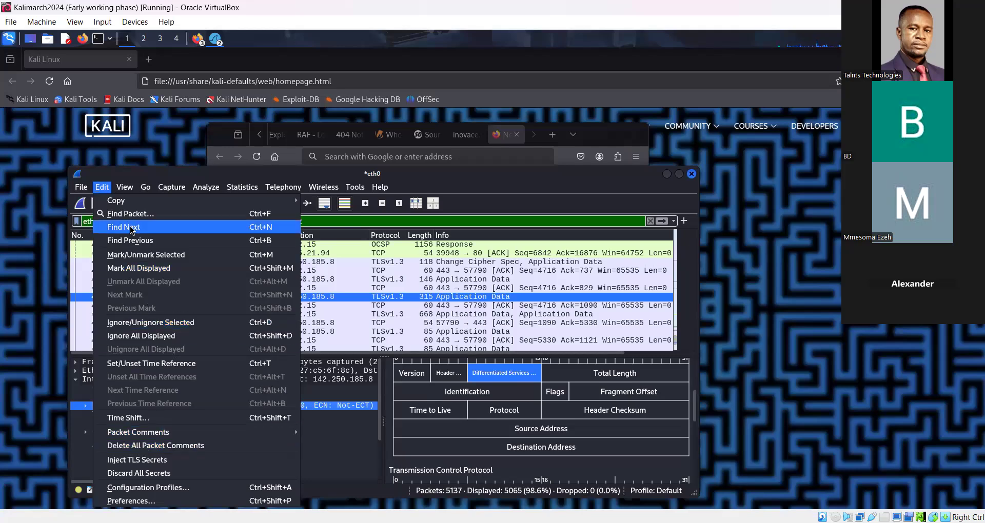
{"action": "mouse_move", "coordinate": [130, 195]}
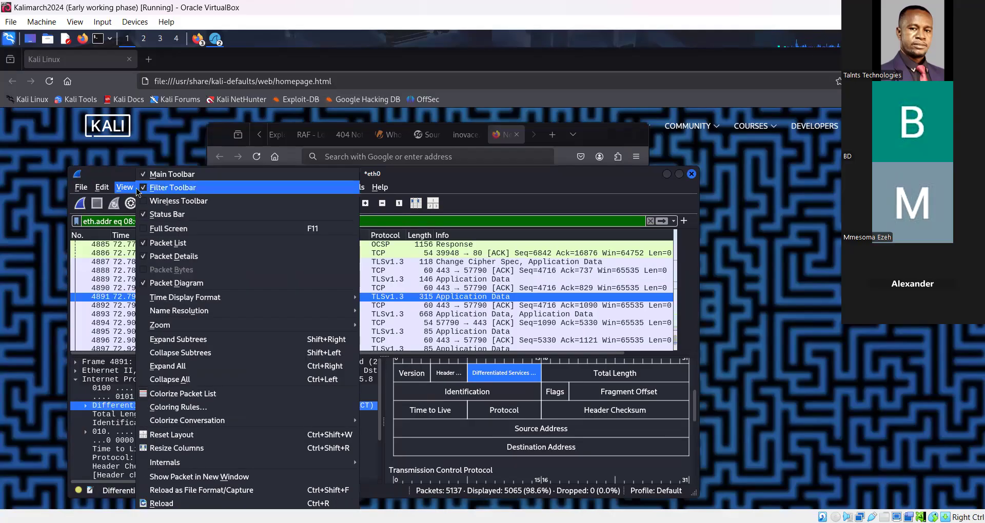
{"action": "left_click", "coordinate": [454, 315]}
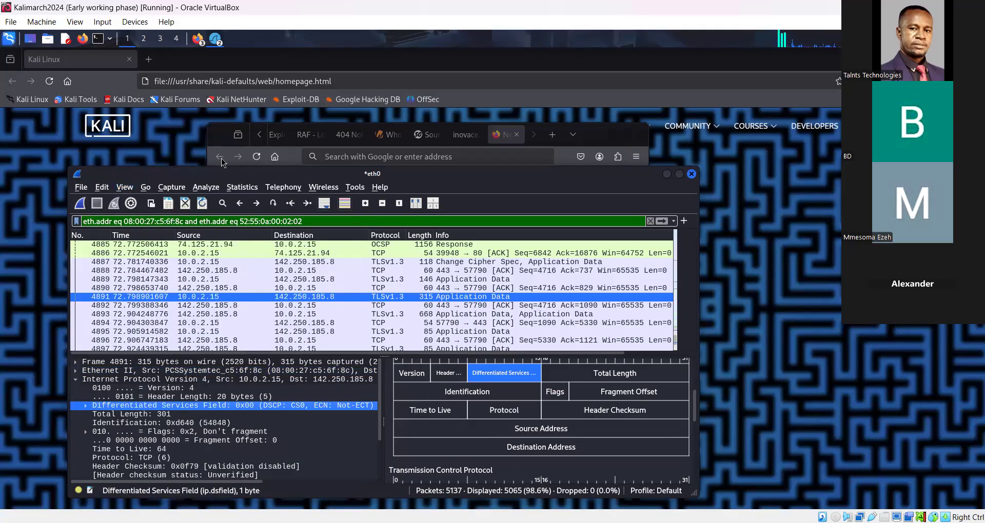
- Filter the capture to the TCP conversation of packet 4886
{"action": "right_click", "coordinate": [231, 251]}
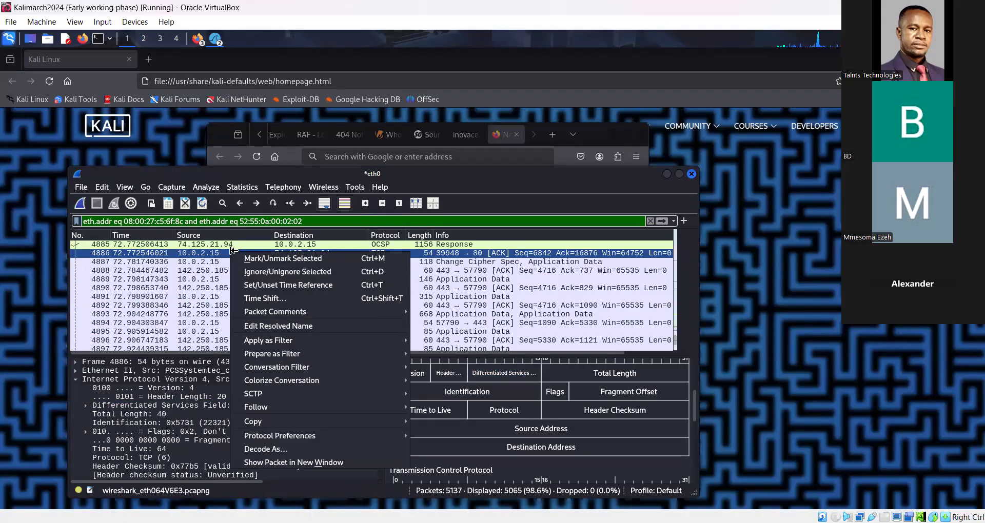
{"action": "mouse_move", "coordinate": [302, 308]}
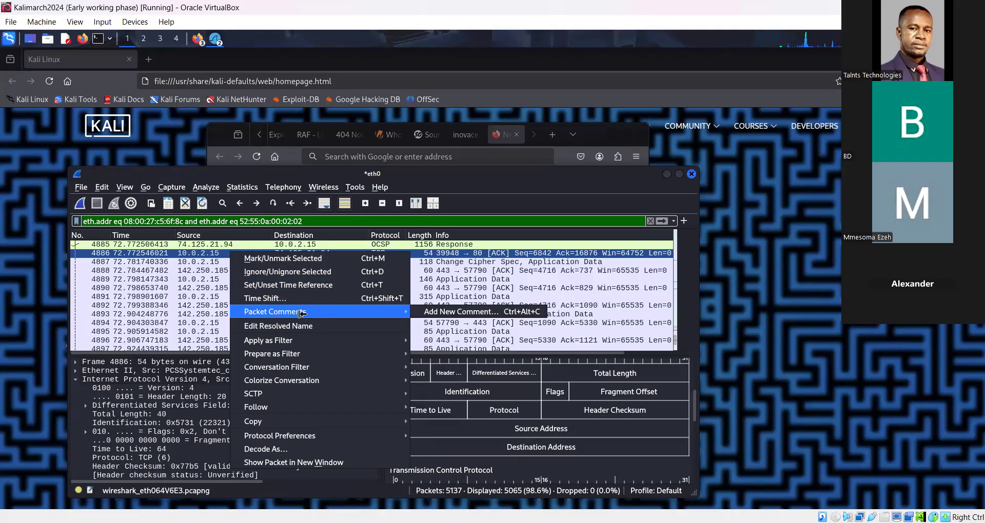
{"action": "mouse_move", "coordinate": [332, 335]}
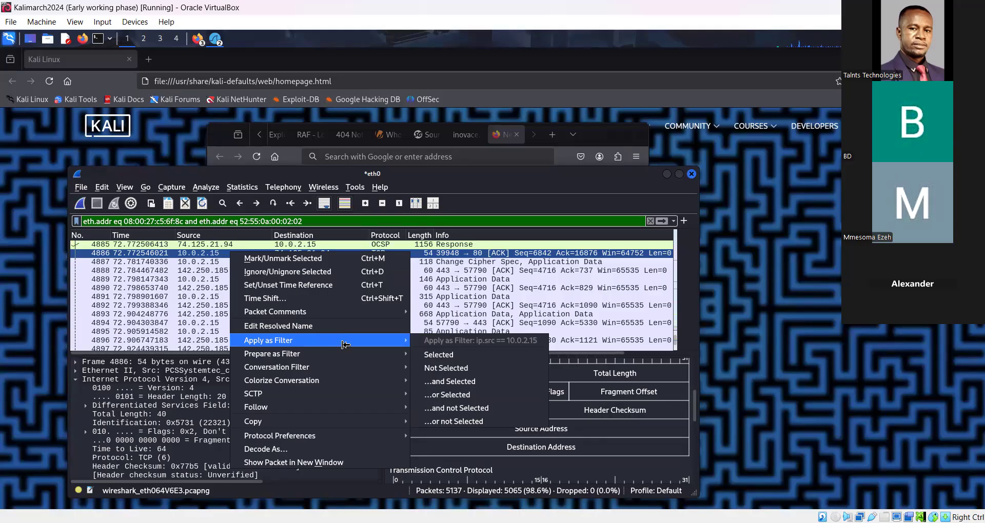
{"action": "mouse_move", "coordinate": [368, 354]}
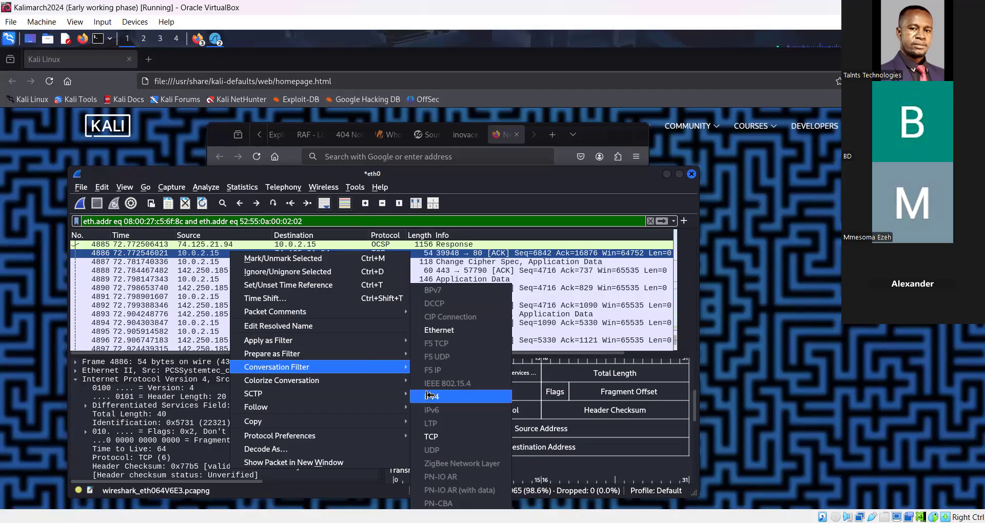
{"action": "left_click", "coordinate": [431, 436]}
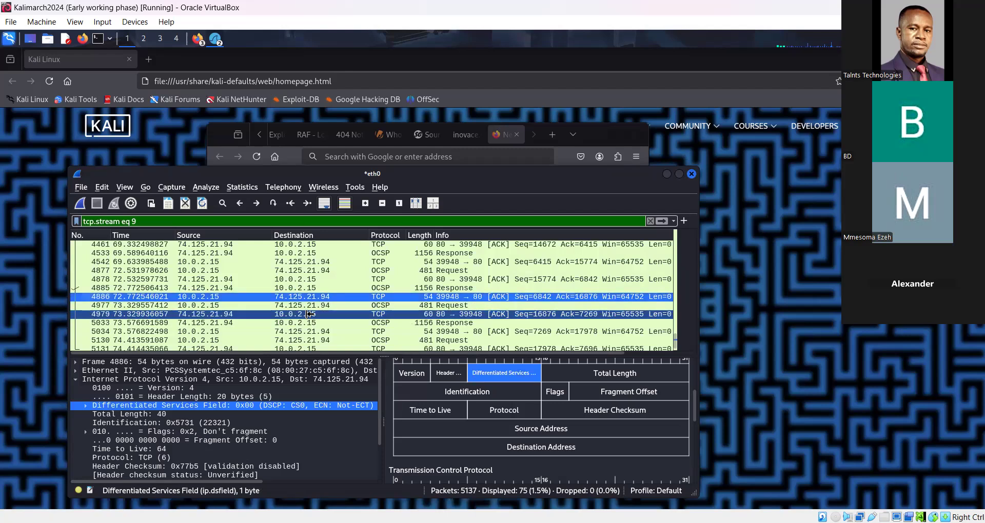
- Apply packet 4886's source address as the display filter, ip.src == 10.0.2.15
{"action": "right_click", "coordinate": [259, 297]}
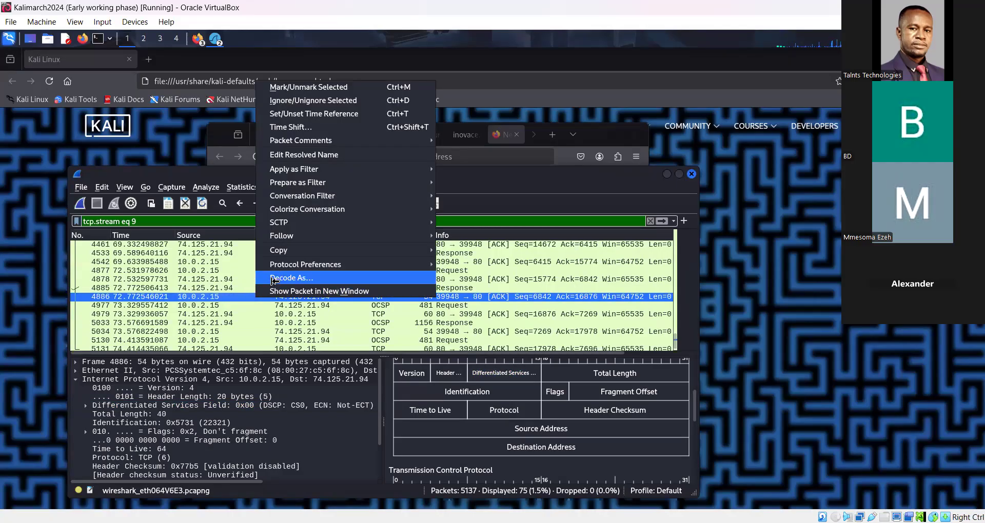
{"action": "mouse_move", "coordinate": [324, 168]}
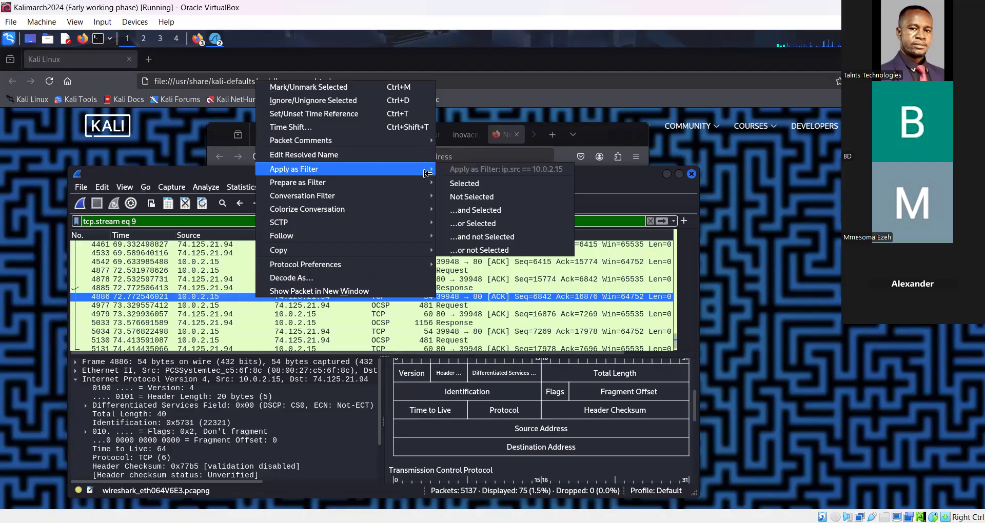
{"action": "left_click", "coordinate": [461, 183]}
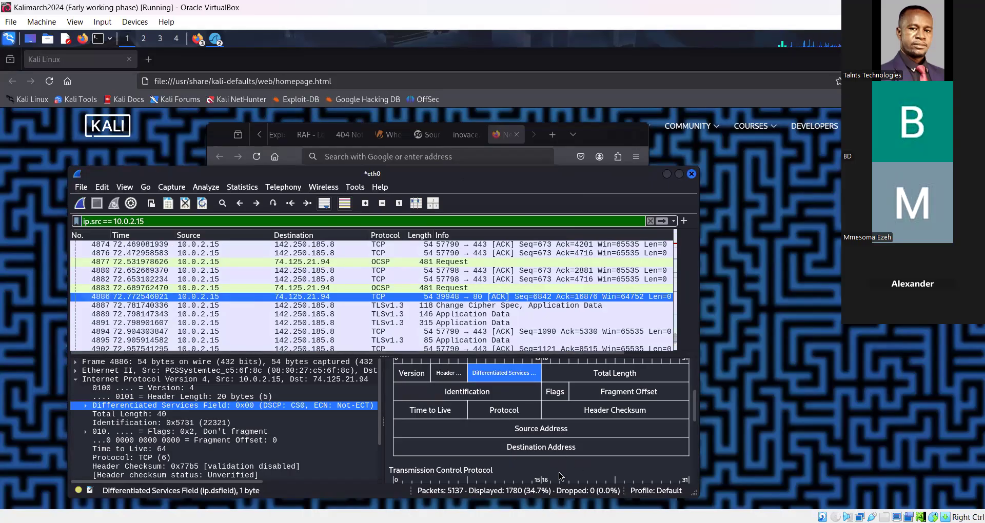
- Highlight the Source Address field of packet 4886 in the IPv4 header diagram
{"action": "left_click", "coordinate": [473, 426]}
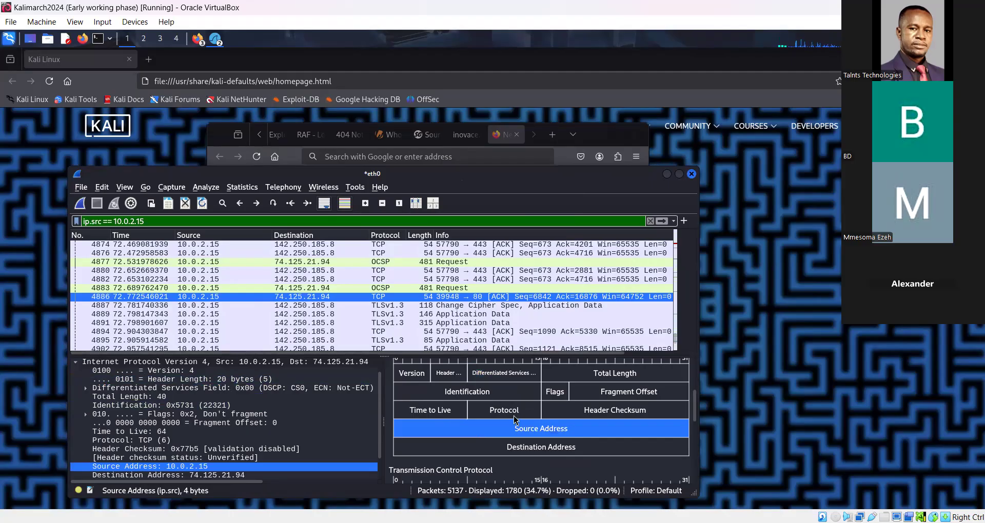
{"action": "right_click", "coordinate": [340, 295]}
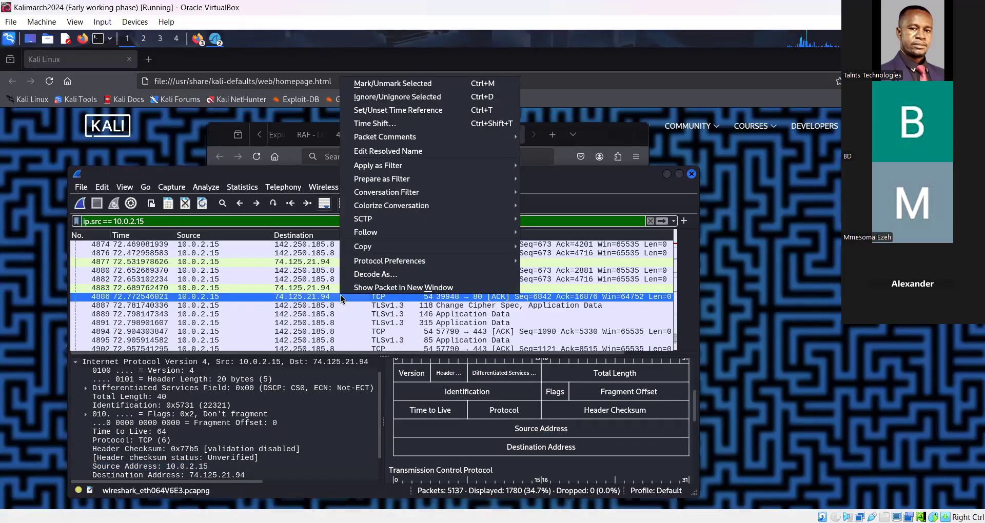
{"action": "key", "text": "Escape"}
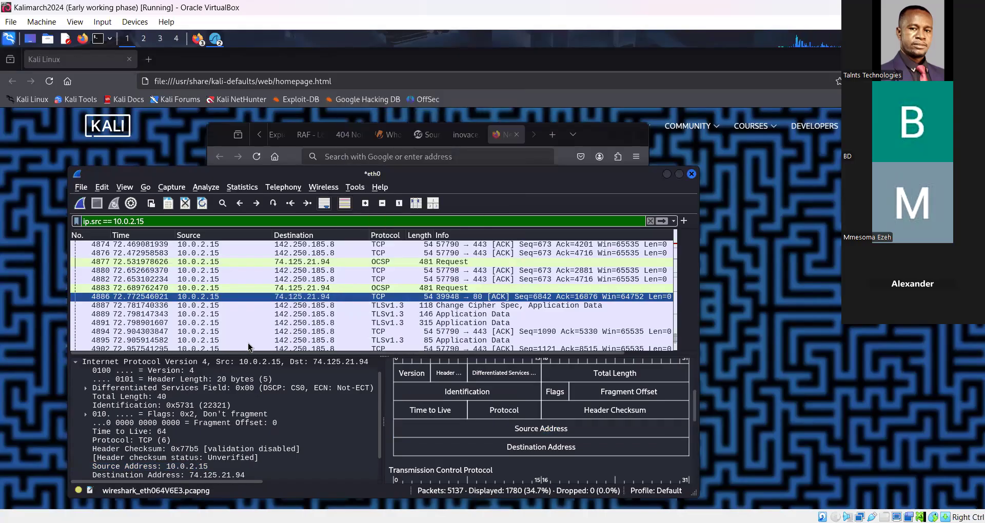
- Highlight the Header Checksum field of packet 4886 and review the remaining IPv4 header details
{"action": "left_click", "coordinate": [255, 424]}
{"action": "scroll", "coordinate": [255, 424], "scroll_direction": "down", "scroll_amount": 1}
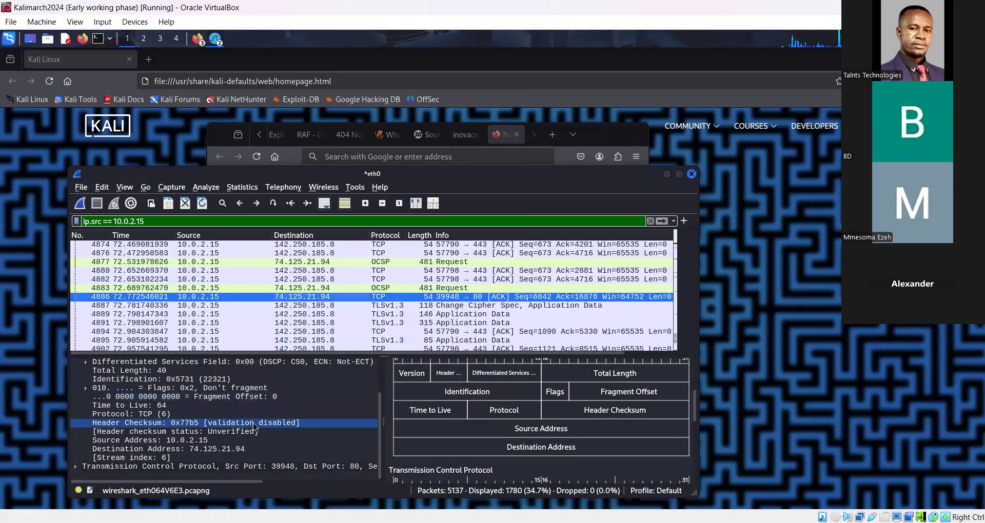
{"action": "left_click", "coordinate": [254, 418]}
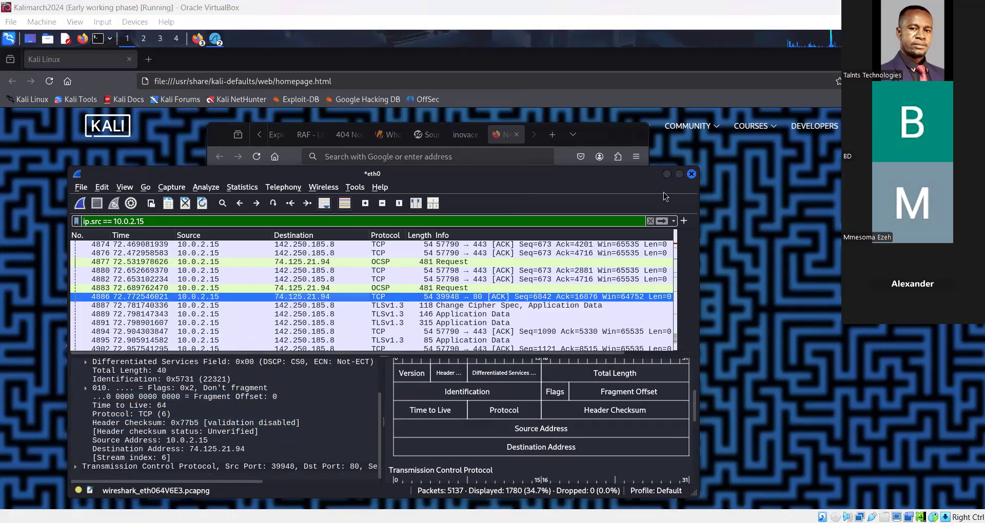
{"action": "left_click", "coordinate": [235, 423]}
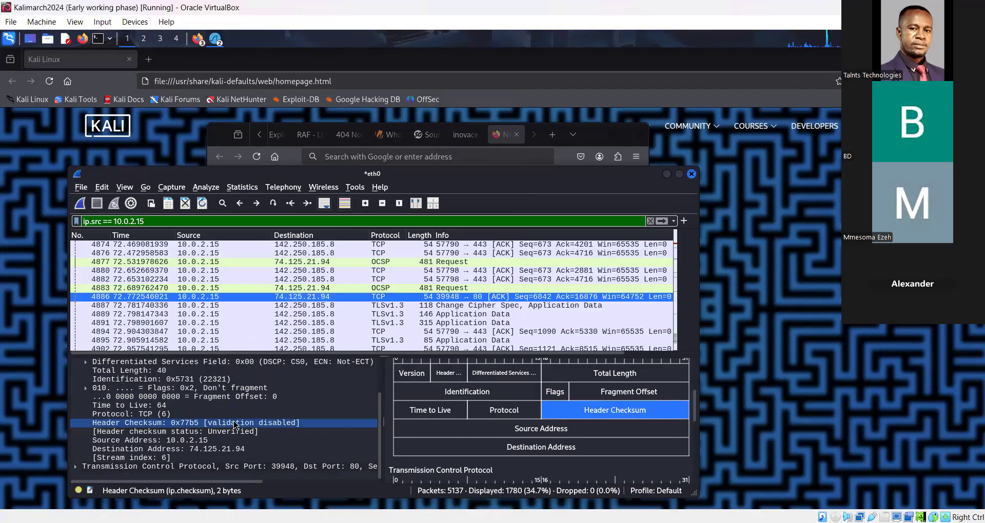
{"action": "scroll", "coordinate": [235, 424], "scroll_direction": "up", "scroll_amount": 2}
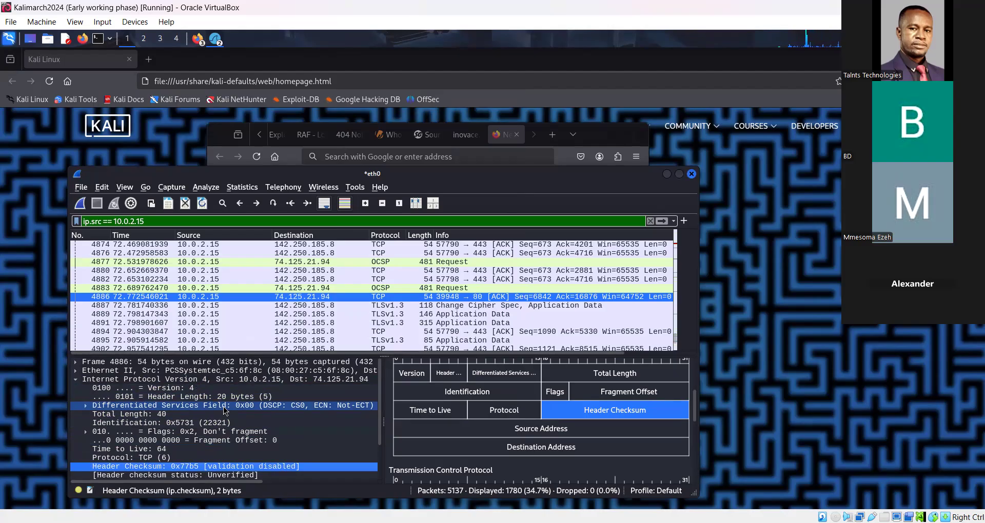
{"action": "scroll", "coordinate": [224, 410], "scroll_direction": "down", "scroll_amount": 1}
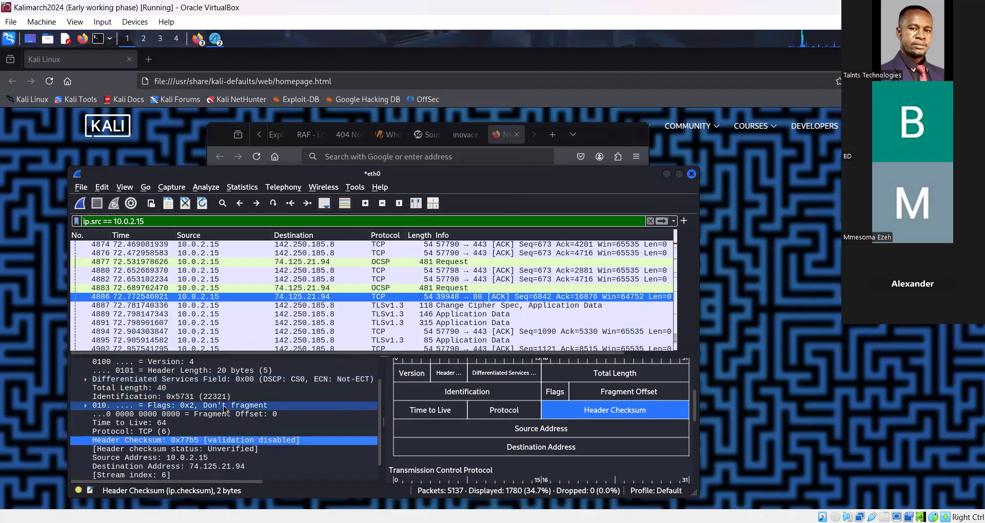
{"action": "scroll", "coordinate": [224, 408], "scroll_direction": "down", "scroll_amount": 1}
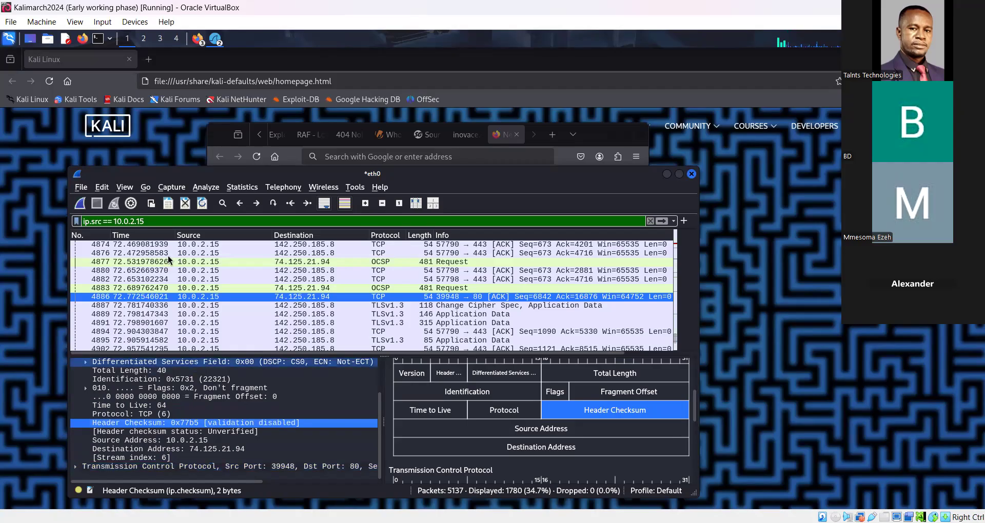
- Replace the source-address display filter with tcp and apply it
{"action": "triple_click", "coordinate": [152, 221]}
{"action": "double_click", "coordinate": [152, 221]}
{"action": "left_click", "coordinate": [152, 221]}
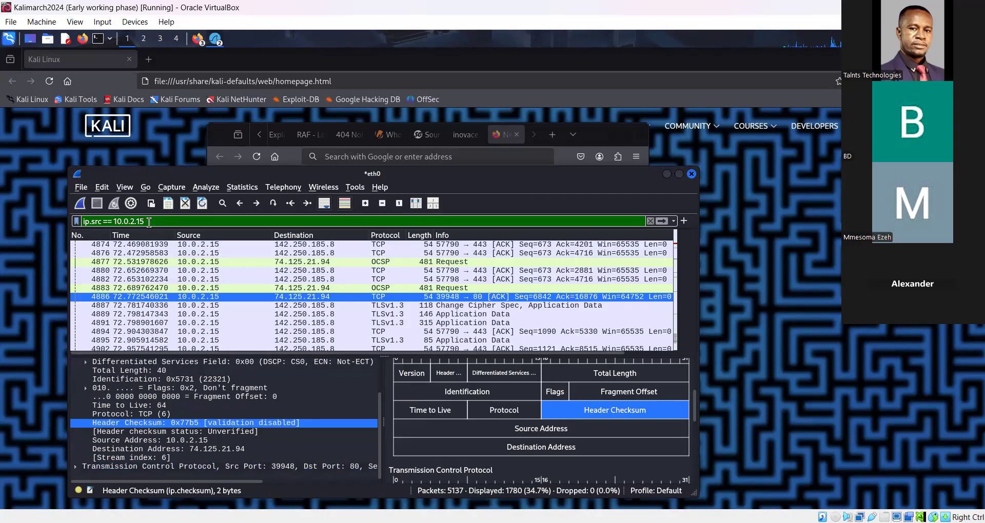
{"action": "key", "text": "BackSpace"}
{"action": "key", "text": "BackSpace"}
{"action": "key", "text": "BackSpace"}
{"action": "key", "text": "BackSpace"}
{"action": "key", "text": "BackSpace"}
{"action": "key", "text": "BackSpace"}
{"action": "key", "text": "BackSpace"}
{"action": "key", "text": "BackSpace"}
{"action": "key", "text": "BackSpace"}
{"action": "key", "text": "BackSpace"}
{"action": "key", "text": "BackSpace"}
{"action": "key", "text": "BackSpace"}
{"action": "key", "text": "BackSpace"}
{"action": "key", "text": "BackSpace"}
{"action": "key", "text": "BackSpace"}
{"action": "key", "text": "BackSpace"}
{"action": "key", "text": "BackSpace"}
{"action": "key", "text": "BackSpace"}
{"action": "key", "text": "BackSpace"}
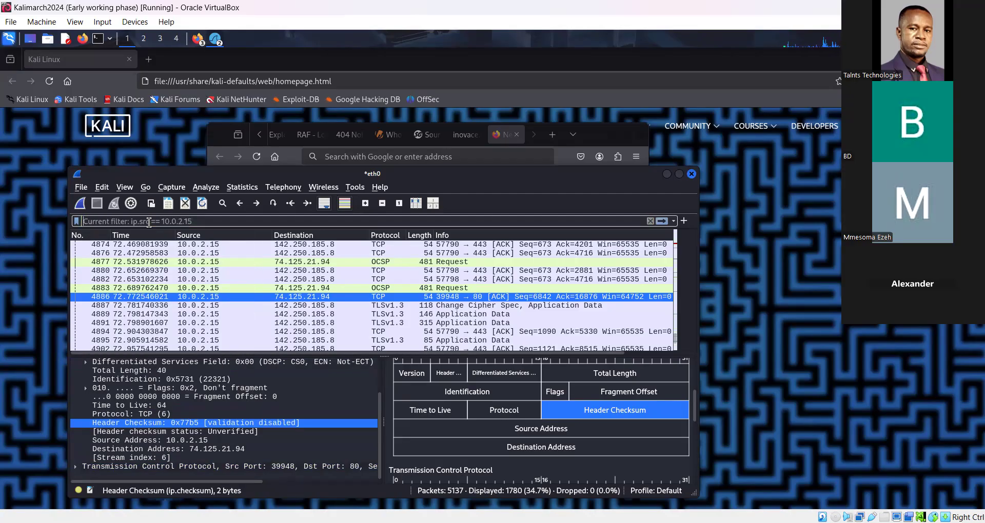
{"action": "type", "text": "tc"}
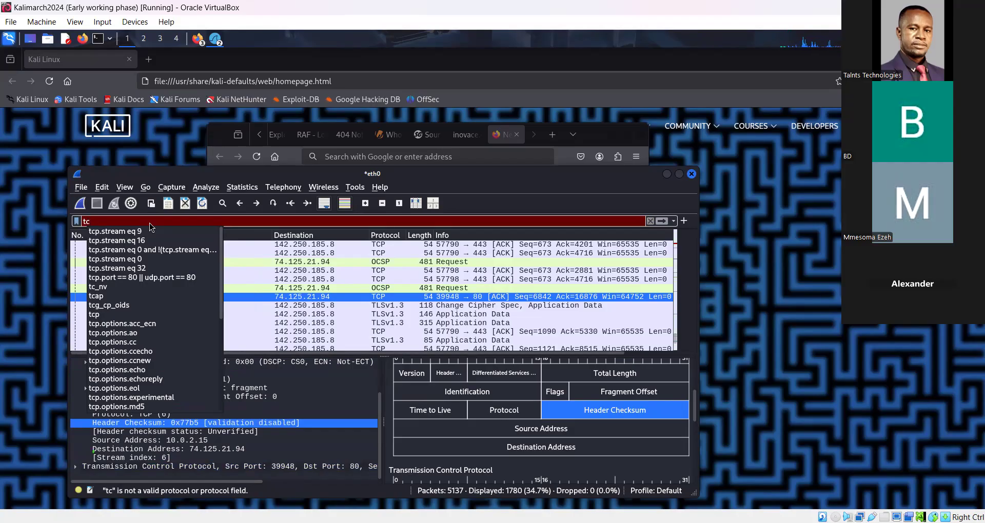
{"action": "type", "text": "p"}
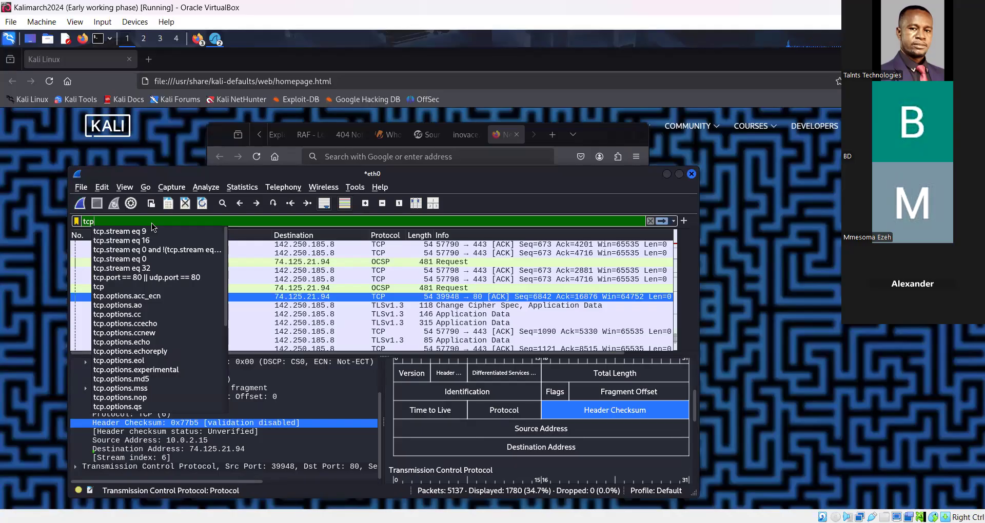
{"action": "key", "text": "Return"}
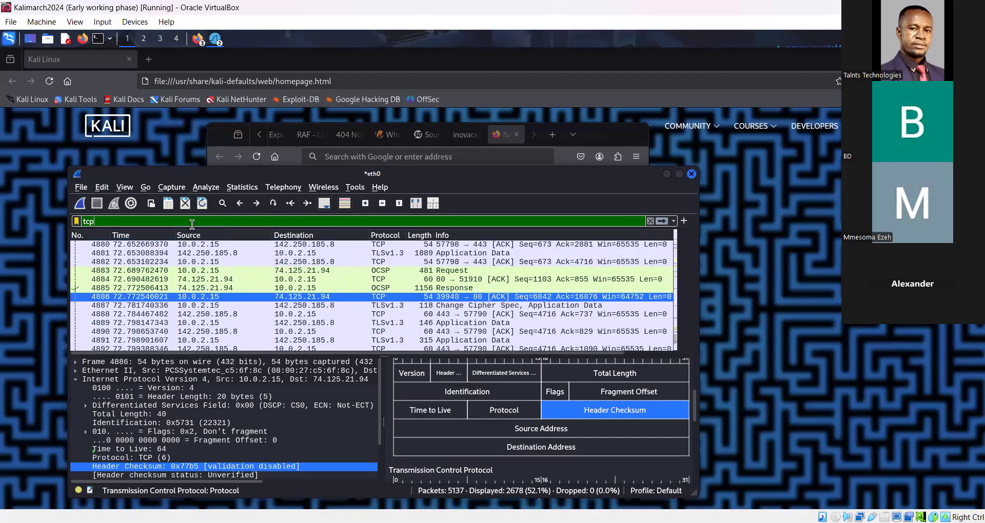
- Replace the display filter with http and apply it to the capture
{"action": "key", "text": "BackSpace"}
{"action": "key", "text": "BackSpace"}
{"action": "key", "text": "BackSpace"}
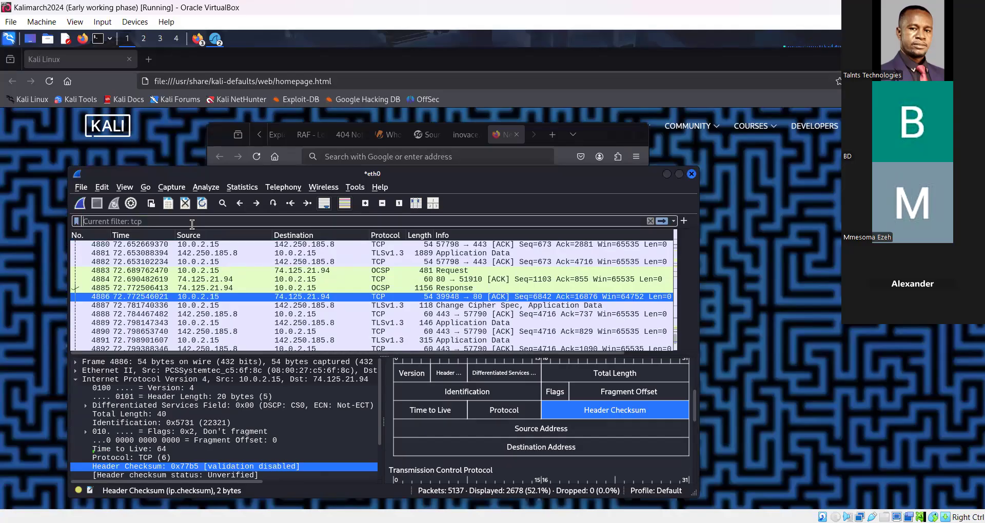
{"action": "type", "text": "h"}
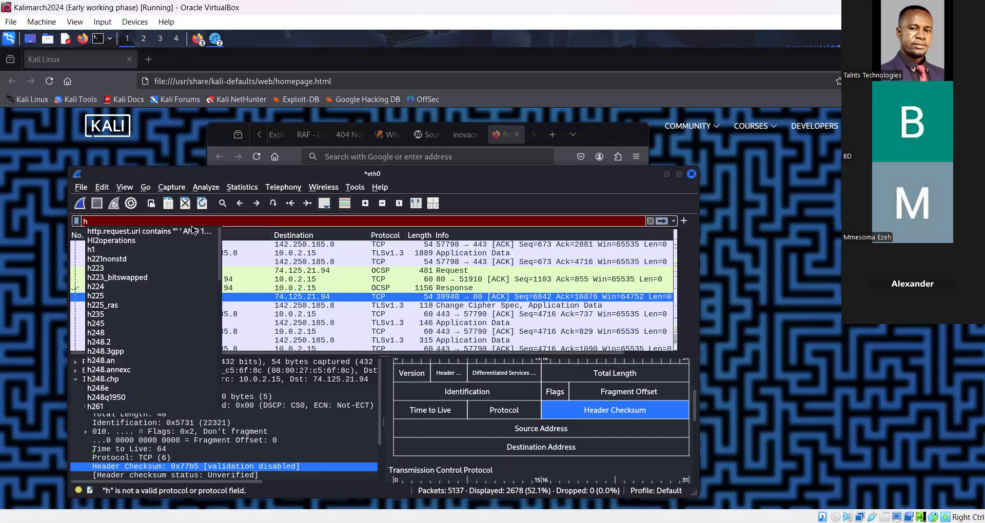
{"action": "type", "text": "h"}
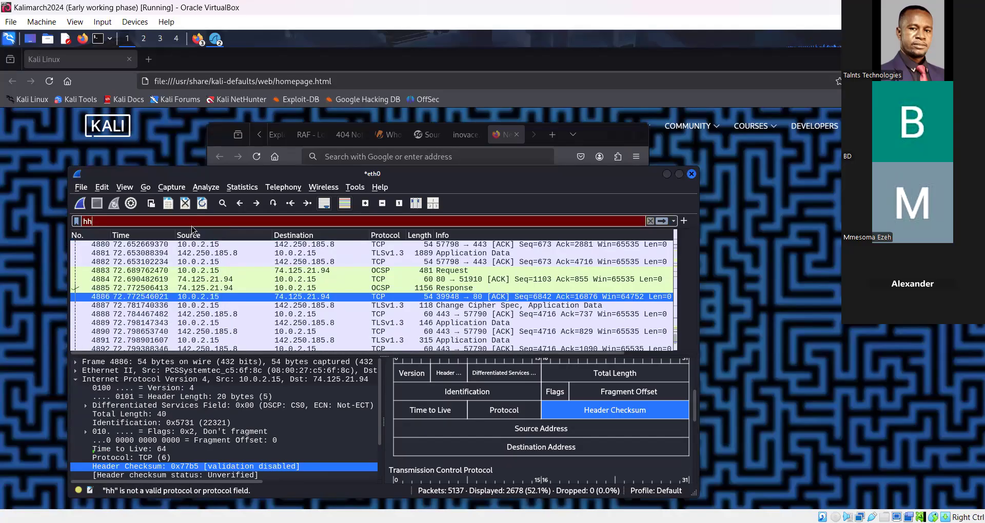
{"action": "key", "text": "BackSpace"}
{"action": "type", "text": "tt"}
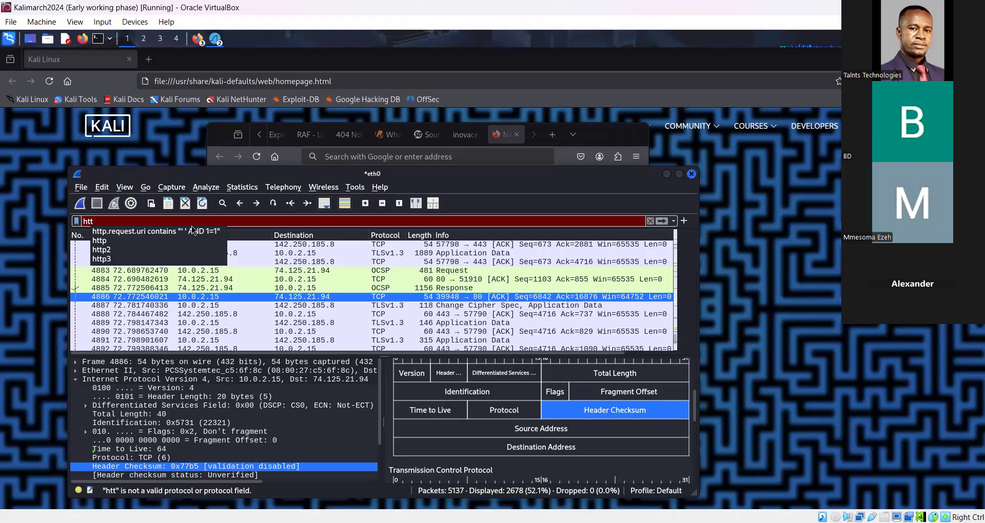
{"action": "type", "text": "p"}
{"action": "key", "text": "Return"}
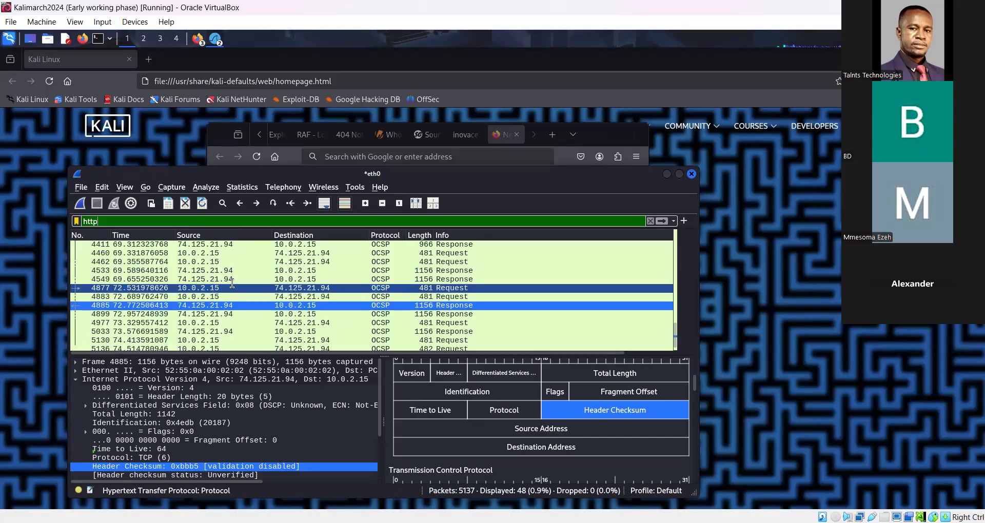
- Filter the capture to the Ethernet conversation of packet 257, the OCSP response from 74.125.21.94
{"action": "scroll", "coordinate": [255, 281], "scroll_direction": "up", "scroll_amount": 2}
{"action": "scroll", "coordinate": [254, 281], "scroll_direction": "up", "scroll_amount": 8}
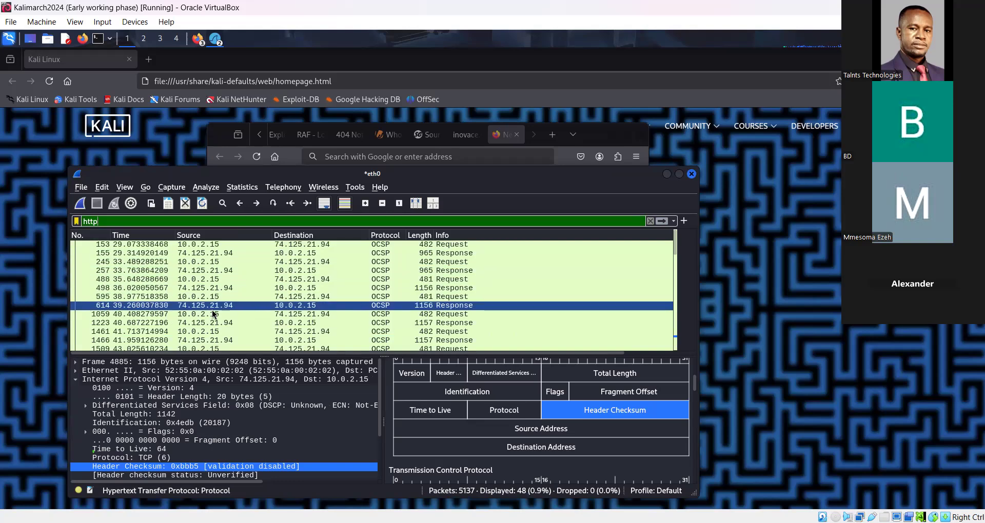
{"action": "right_click", "coordinate": [226, 270]}
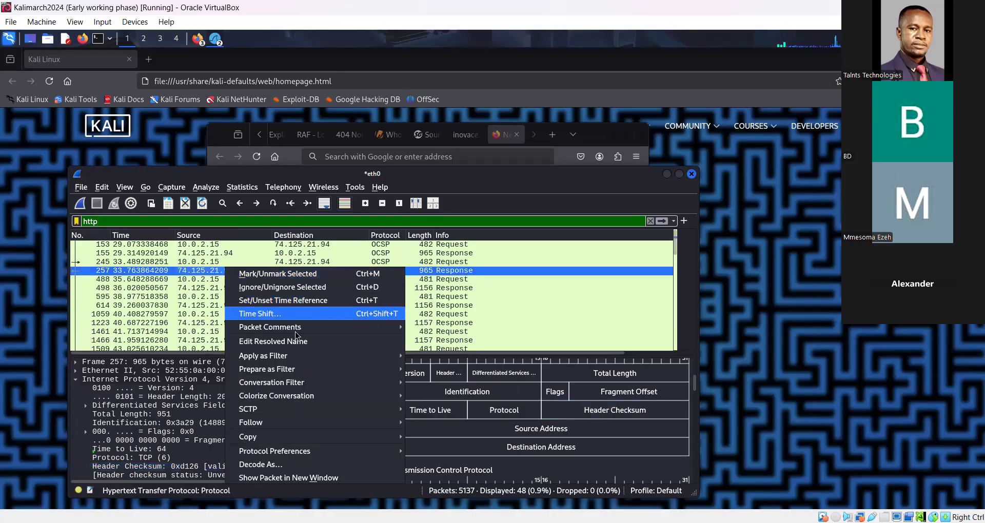
{"action": "mouse_move", "coordinate": [281, 384]}
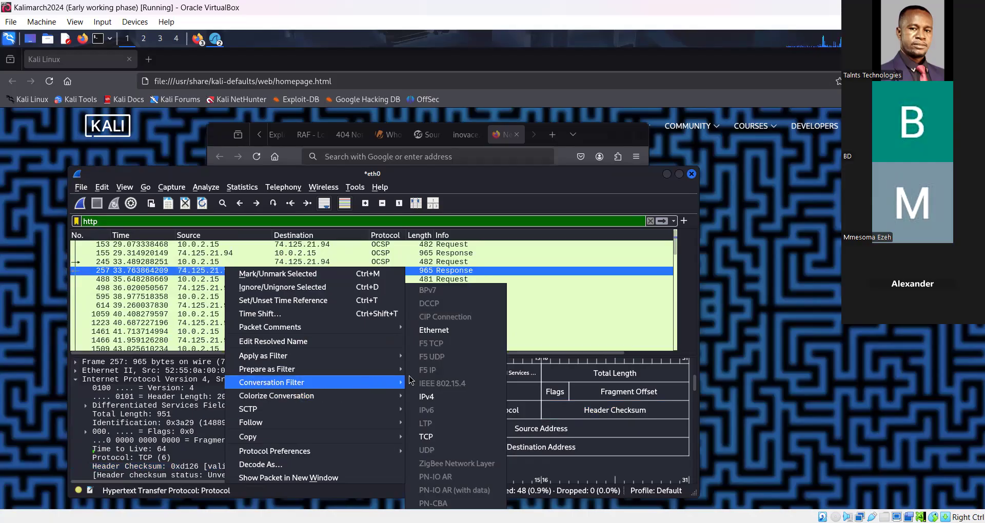
{"action": "left_click", "coordinate": [431, 331]}
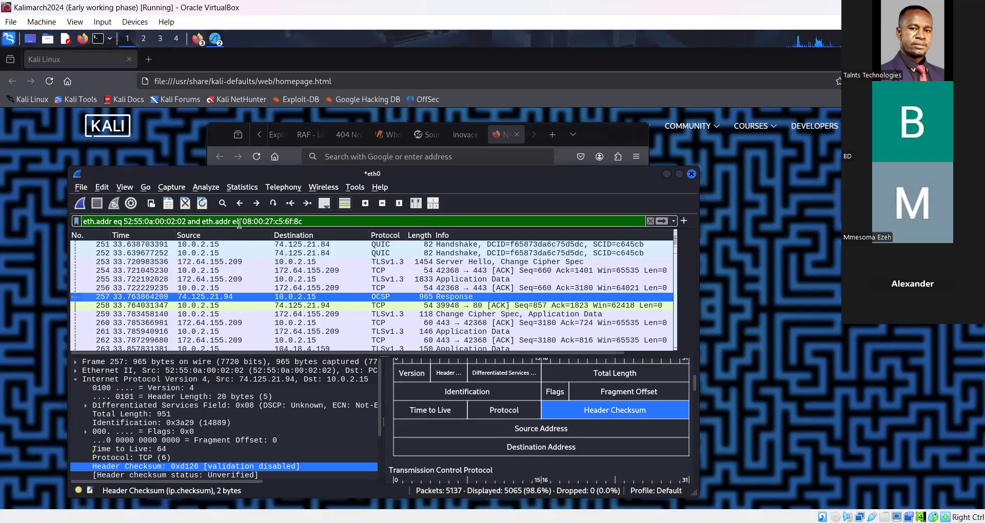
- Examine packet 257's IPv4 header fields in the diagram, from Source and Destination Address through Protocol, Time to Live, Fragment Offset and Flags to Identification
{"action": "left_click", "coordinate": [464, 432]}
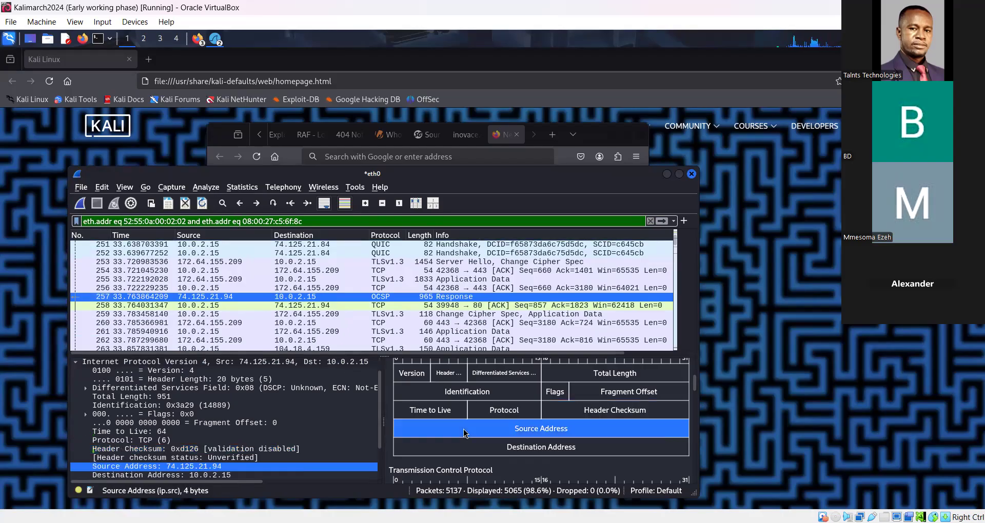
{"action": "scroll", "coordinate": [526, 423], "scroll_direction": "down", "scroll_amount": 1}
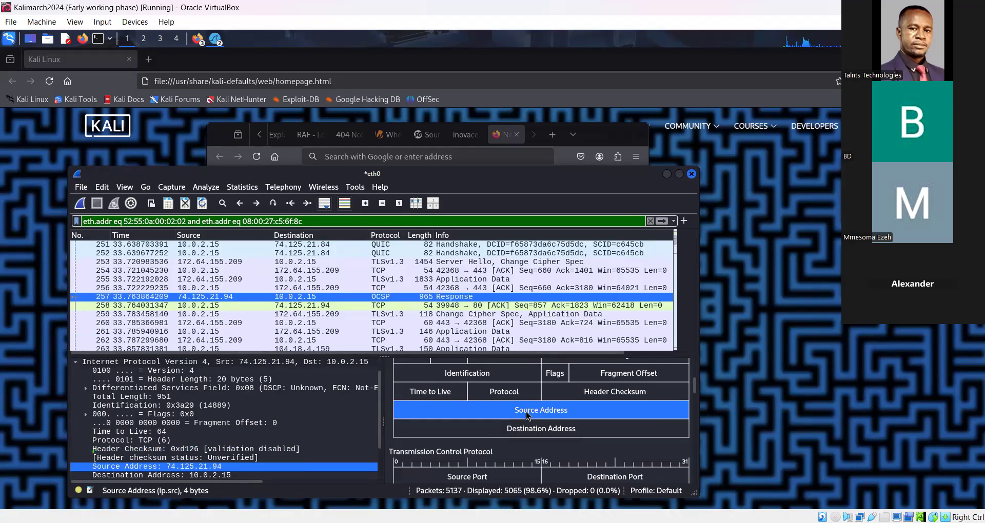
{"action": "left_click", "coordinate": [528, 429]}
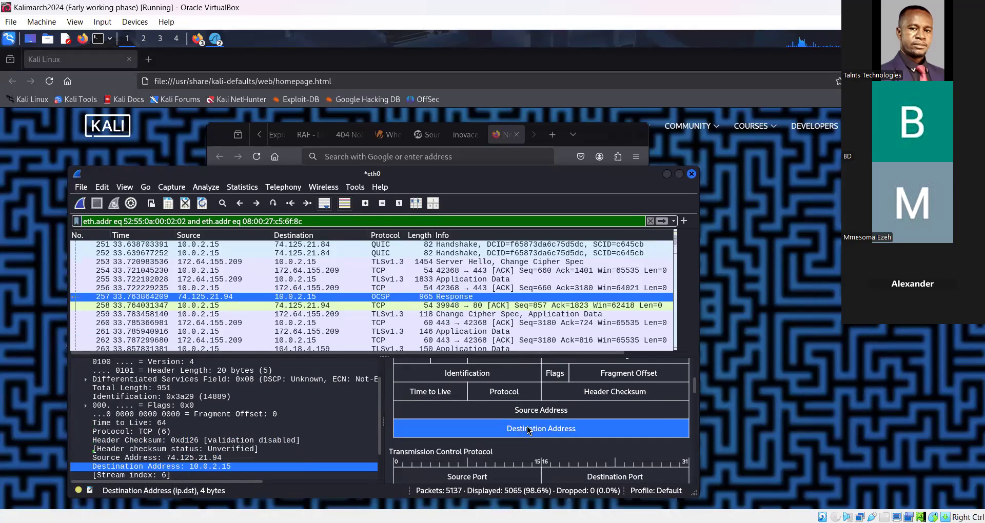
{"action": "left_click", "coordinate": [502, 390]}
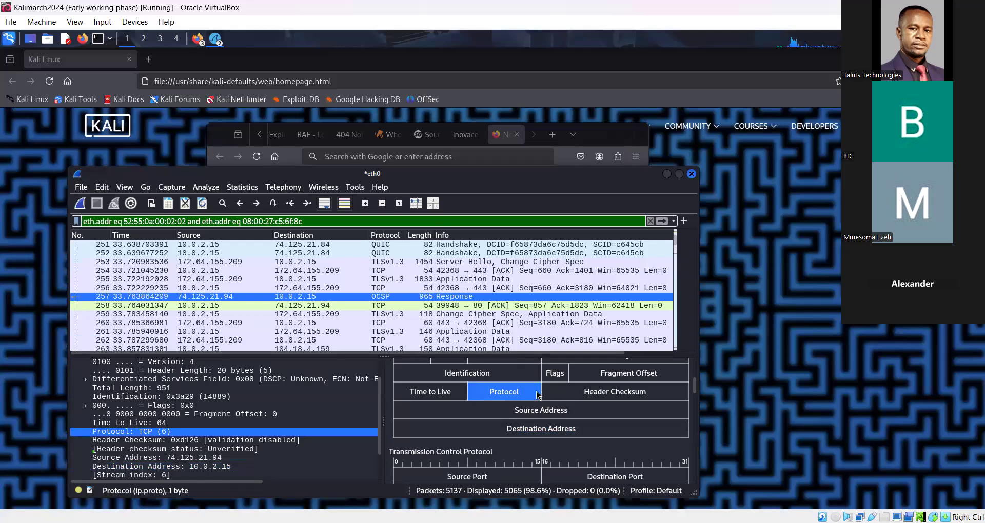
{"action": "left_click", "coordinate": [426, 392]}
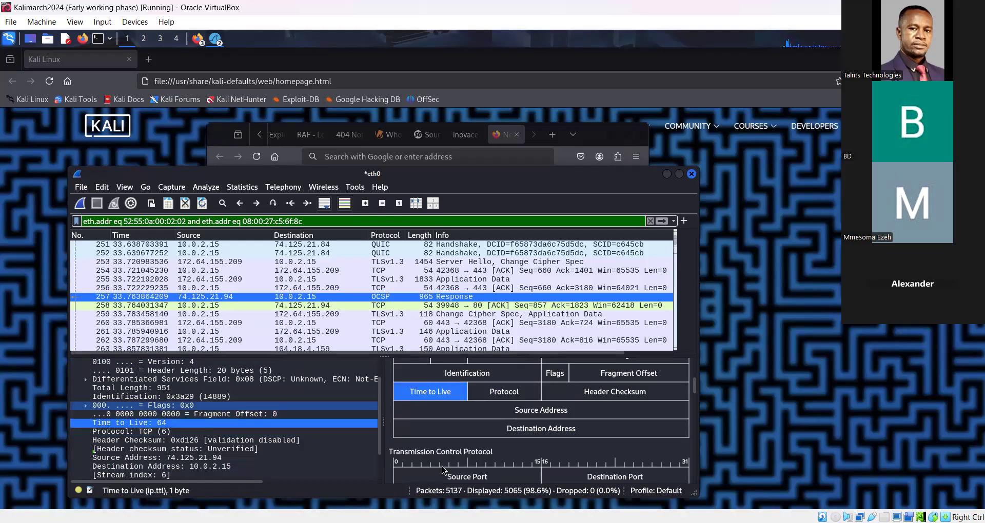
{"action": "left_click", "coordinate": [604, 392]}
{"action": "left_click", "coordinate": [615, 375]}
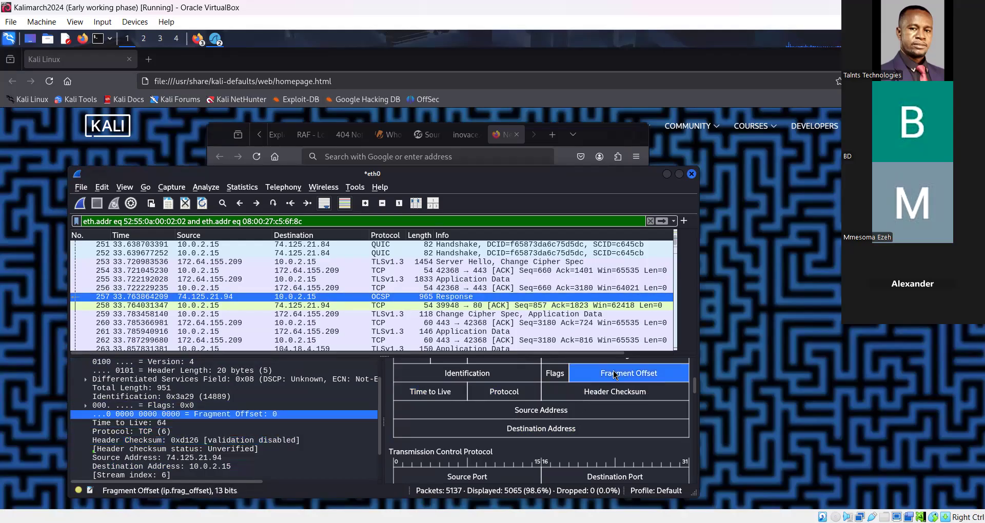
{"action": "left_click", "coordinate": [555, 377]}
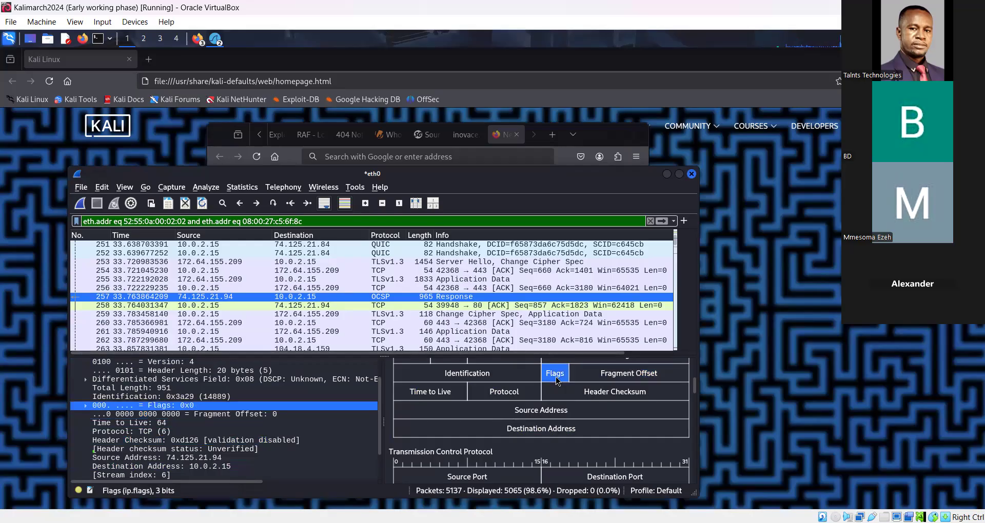
{"action": "left_click", "coordinate": [487, 378]}
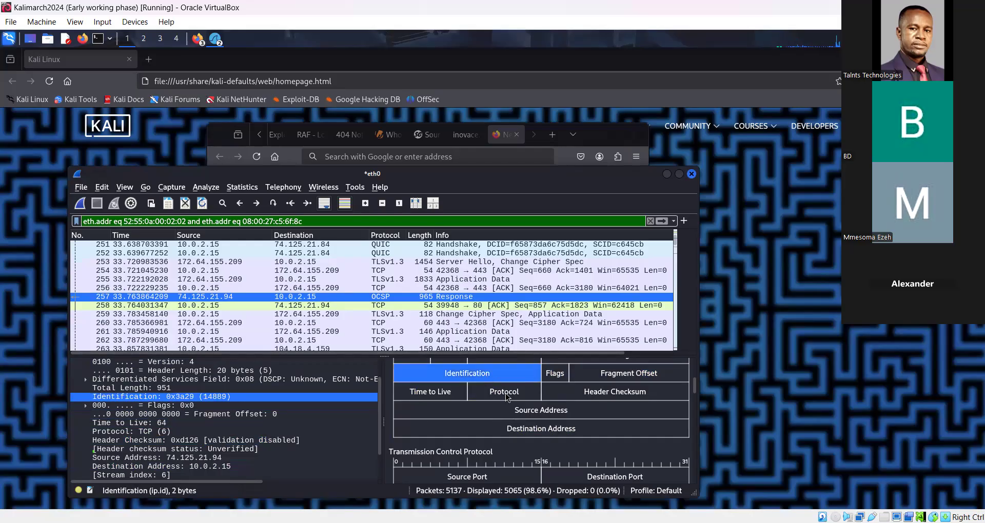
- Highlight the Destination field of packet 257 in the Ethernet header diagram and review the surrounding header layout
{"action": "scroll", "coordinate": [507, 397], "scroll_direction": "up", "scroll_amount": 3}
{"action": "scroll", "coordinate": [506, 395], "scroll_direction": "up", "scroll_amount": 3}
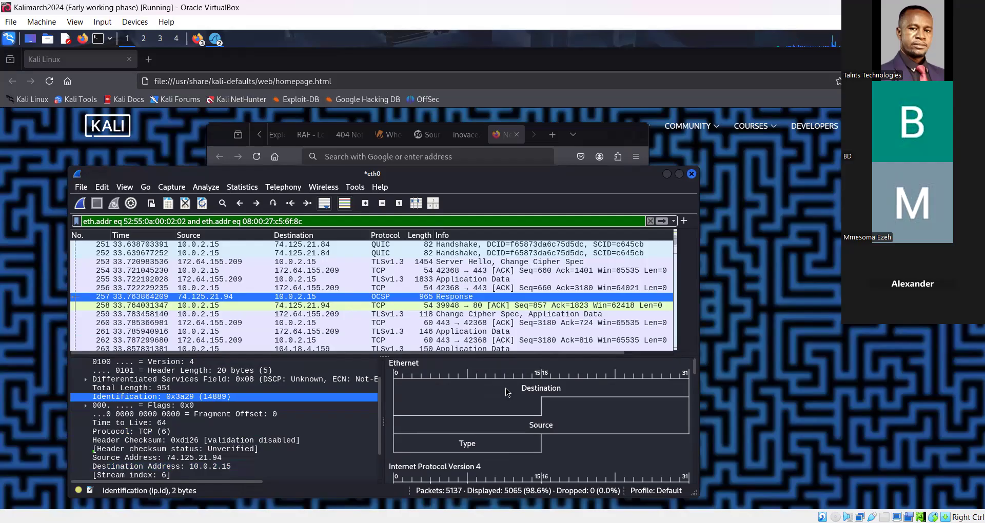
{"action": "left_click", "coordinate": [509, 389]}
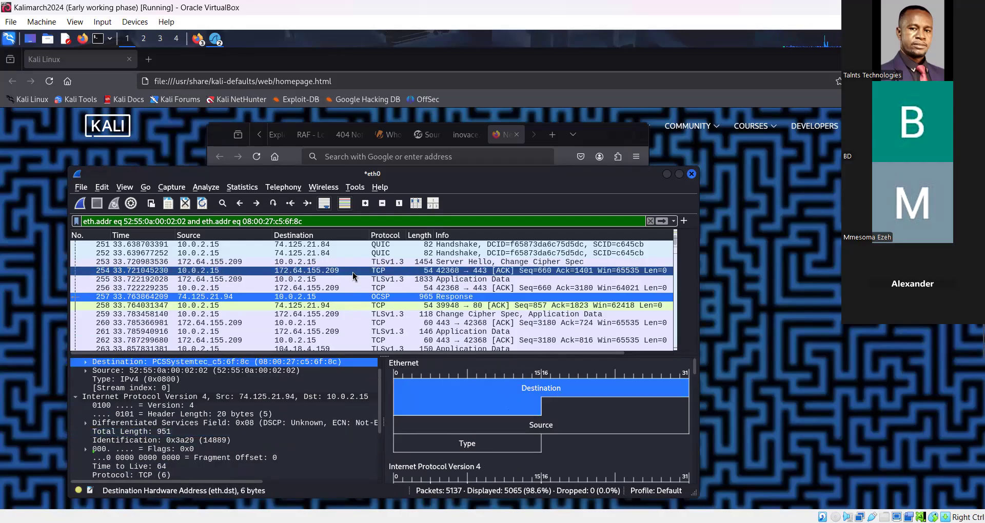
{"action": "scroll", "coordinate": [511, 424], "scroll_direction": "down", "scroll_amount": 3}
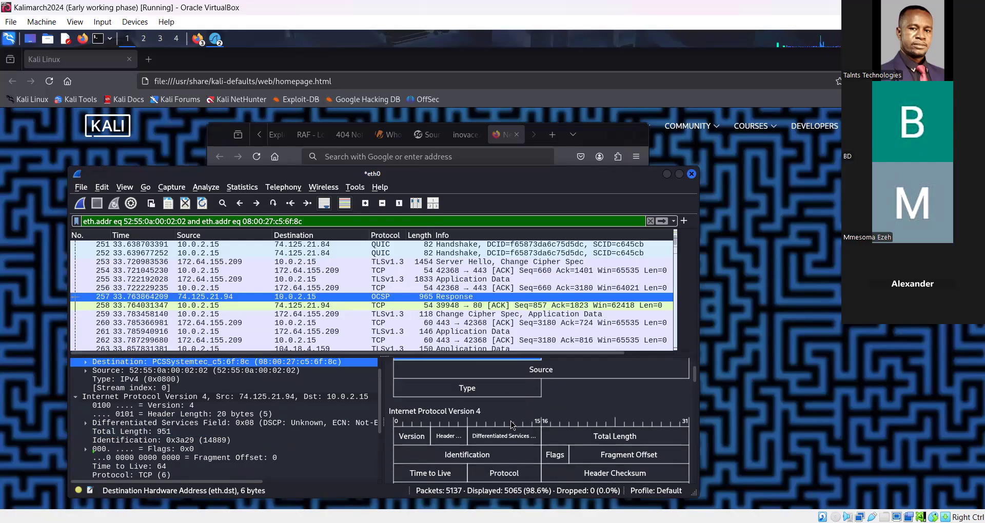
{"action": "scroll", "coordinate": [511, 424], "scroll_direction": "up", "scroll_amount": 2}
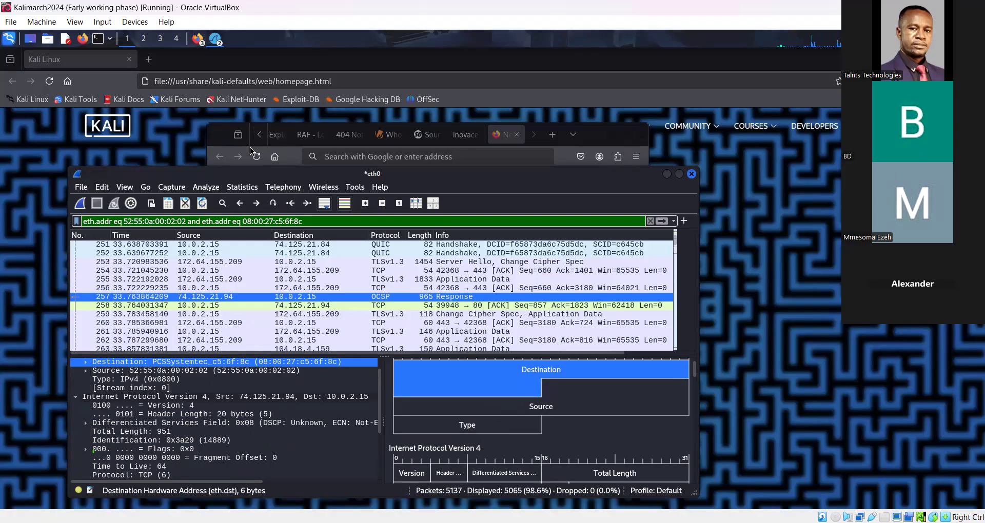
{"action": "left_click", "coordinate": [175, 191]}
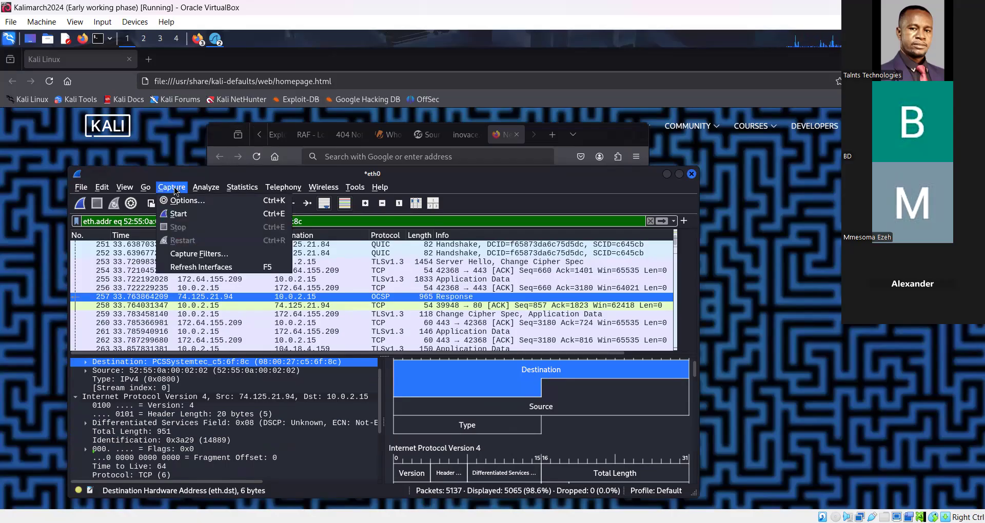
{"action": "mouse_move", "coordinate": [206, 188]}
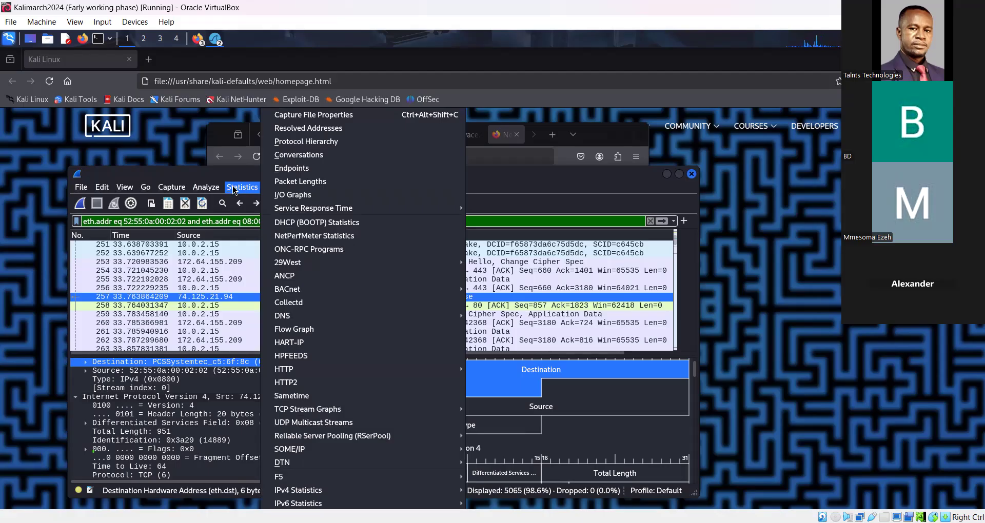
{"action": "left_click", "coordinate": [235, 309]}
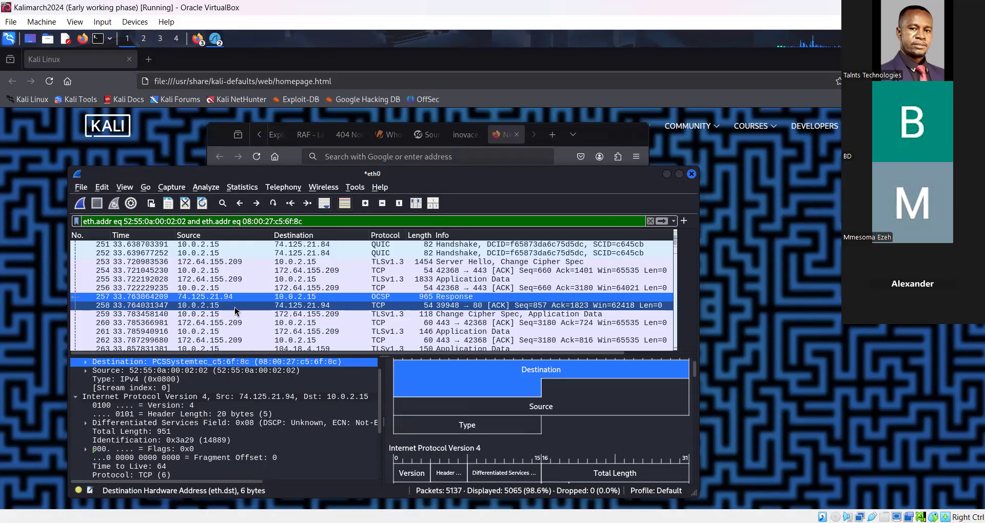
{"action": "left_click", "coordinate": [199, 305]}
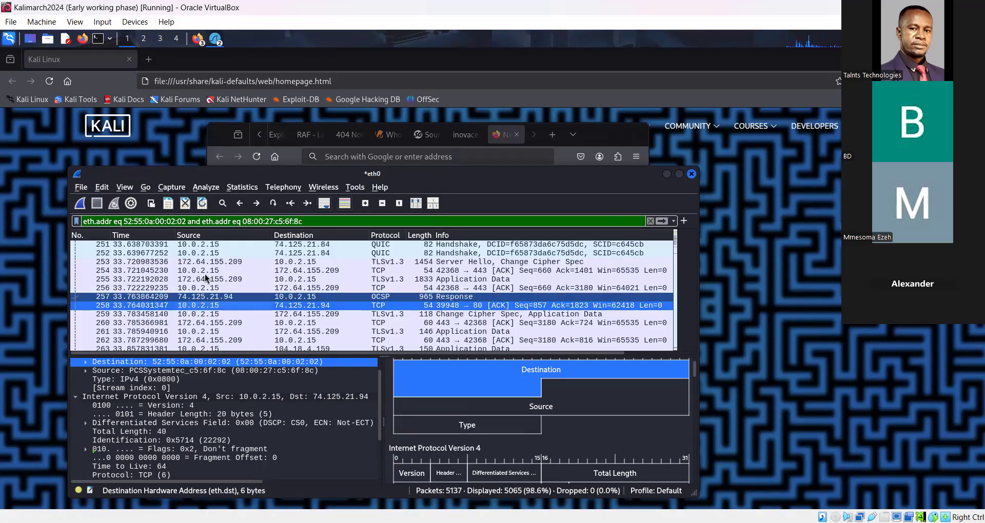
{"action": "left_click", "coordinate": [216, 296]}
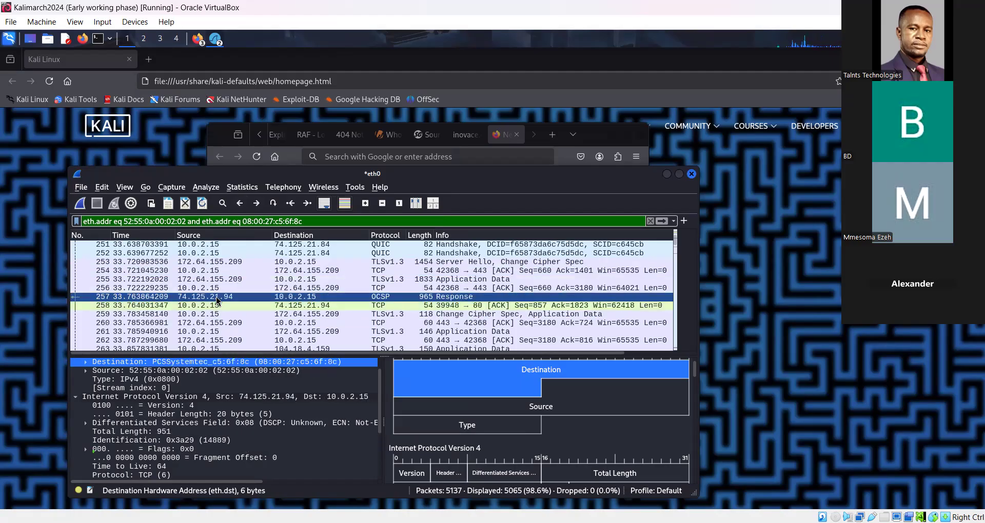
- Open the Conversations statistics, sort the Ethernet conversations by Total Packets, and review the remaining traffic columns
{"action": "left_click", "coordinate": [243, 190]}
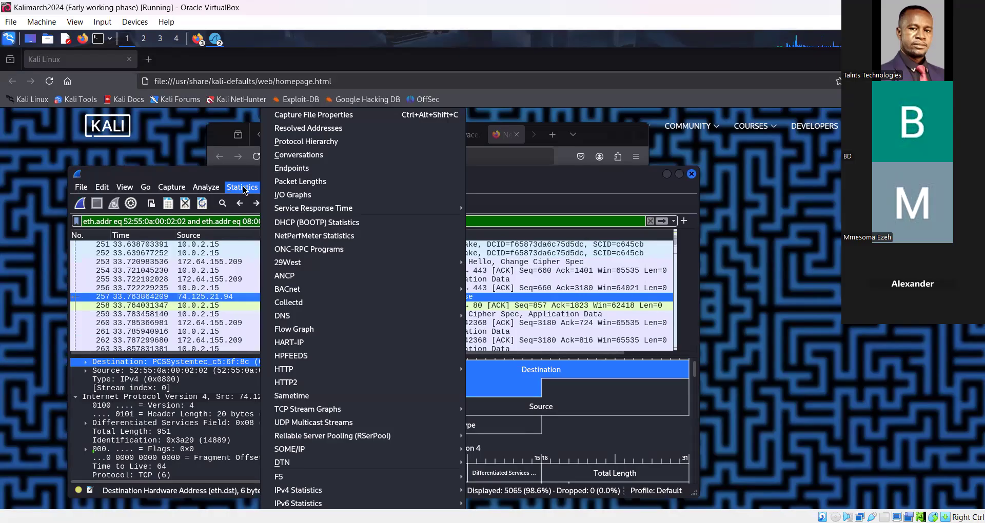
{"action": "left_click", "coordinate": [296, 156]}
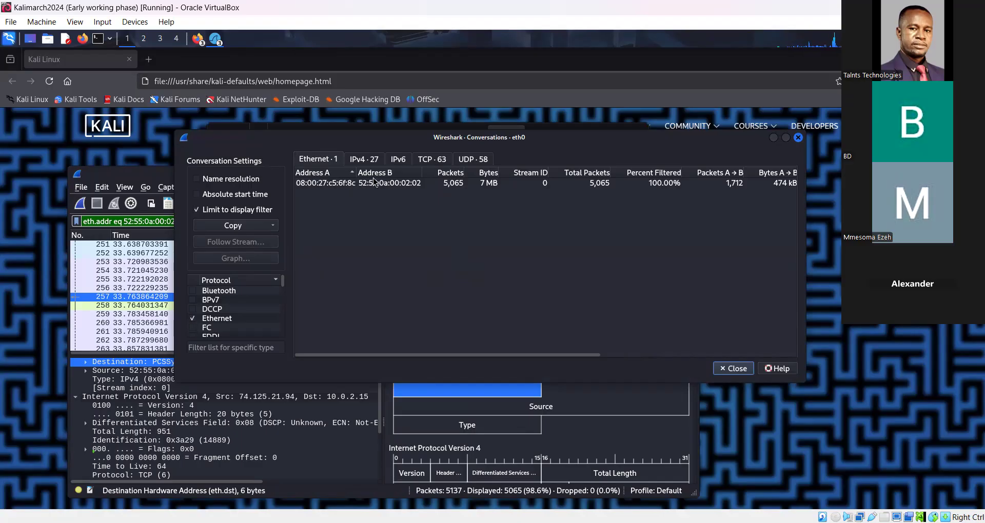
{"action": "left_click", "coordinate": [449, 187]}
{"action": "left_click", "coordinate": [534, 174]}
{"action": "left_click", "coordinate": [582, 176]}
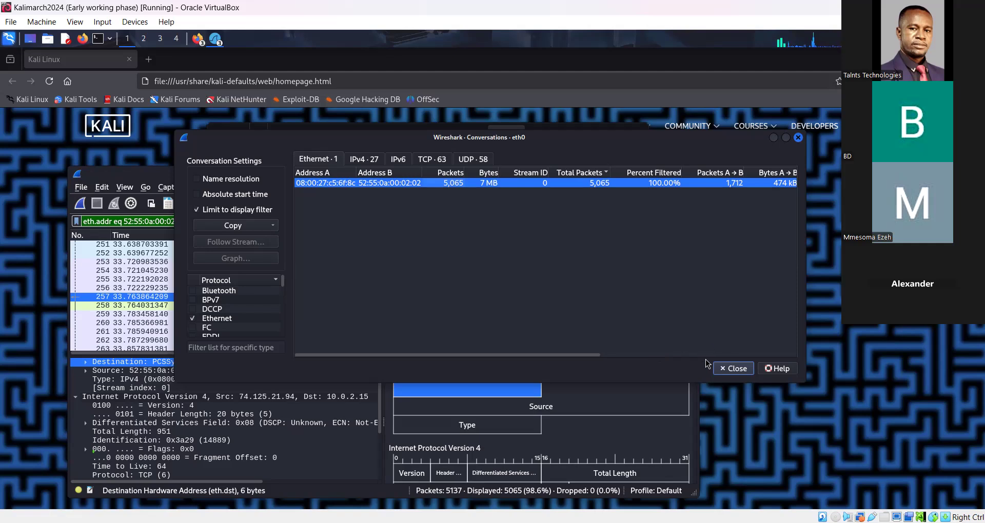
{"action": "left_click", "coordinate": [601, 355]}
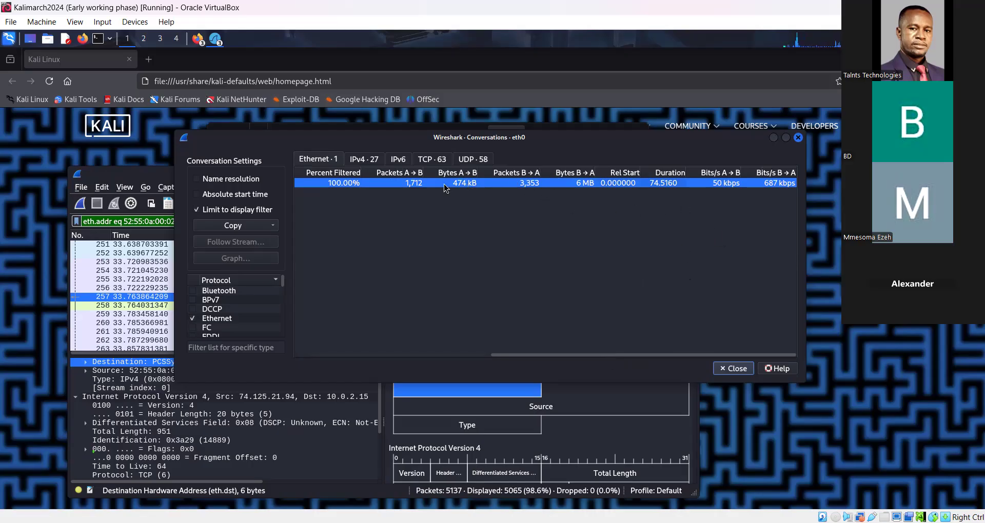
- Apply the selected Ethernet conversation as a display filter for the A → B direction only
{"action": "right_click", "coordinate": [380, 183]}
{"action": "mouse_move", "coordinate": [450, 176]}
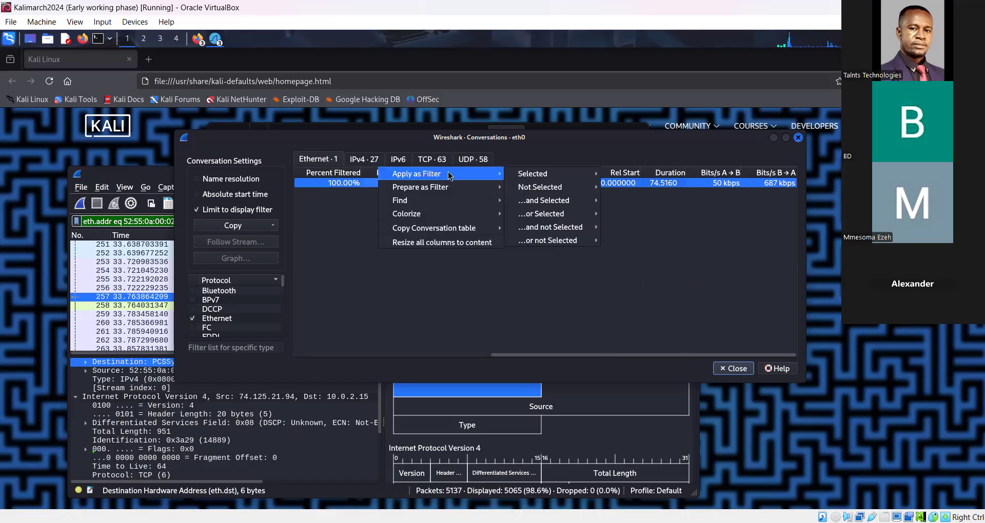
{"action": "mouse_move", "coordinate": [560, 177]}
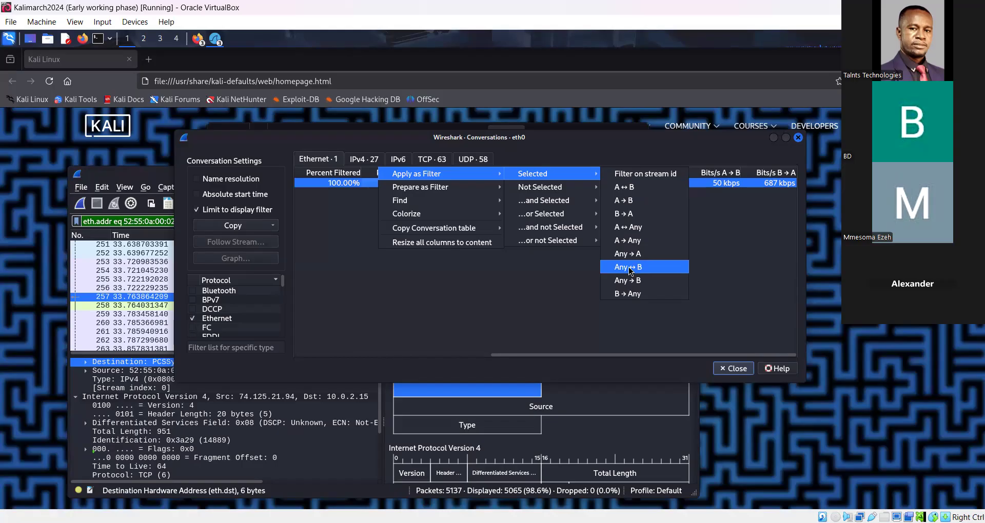
{"action": "left_click", "coordinate": [633, 200]}
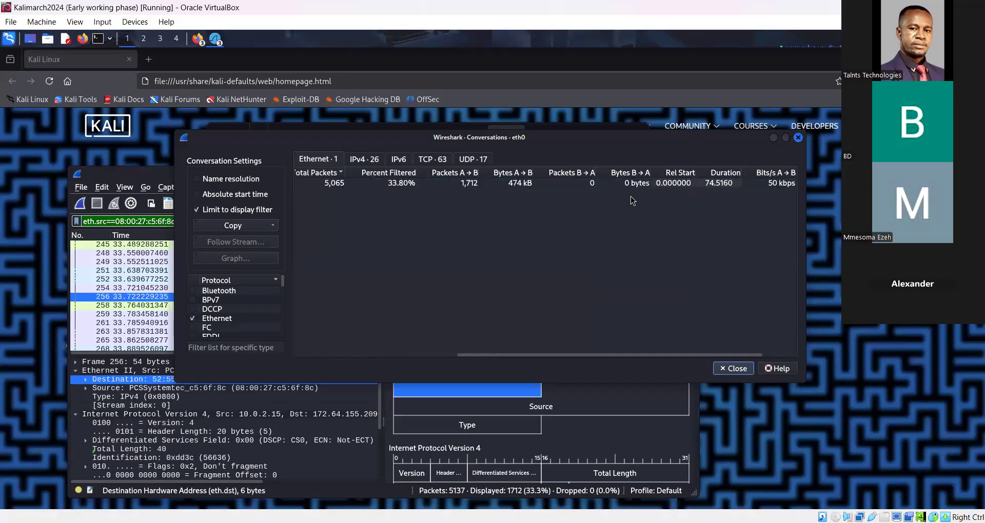